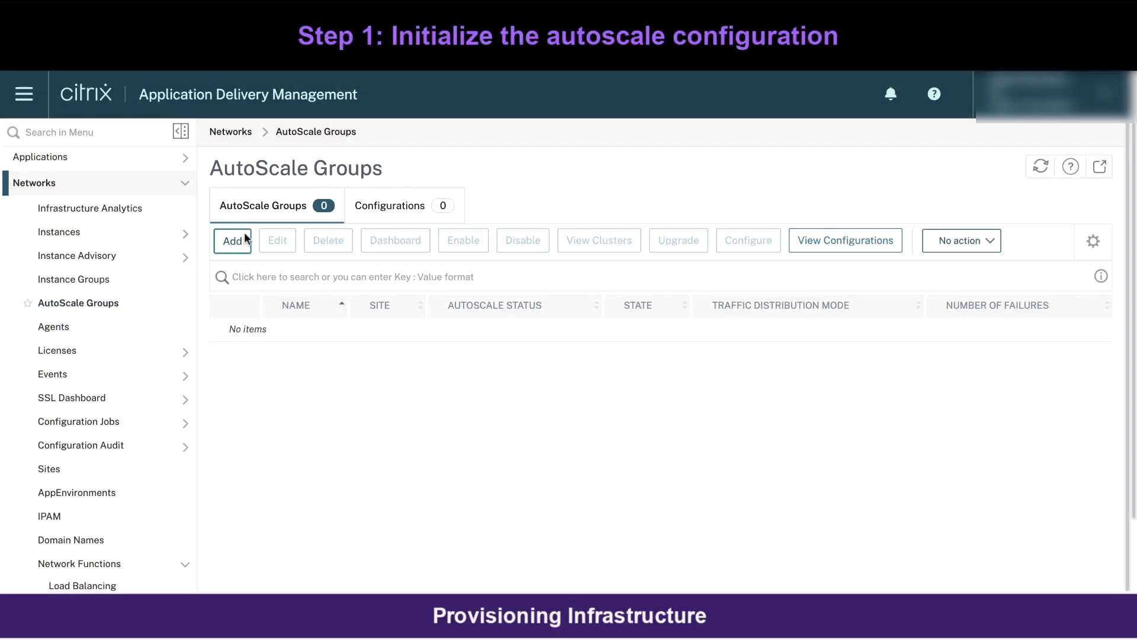
# Step: Add a Microsoft Azure AutoScale Group and name it Autoscalegroup_9Oct
pyautogui.click(243, 237)
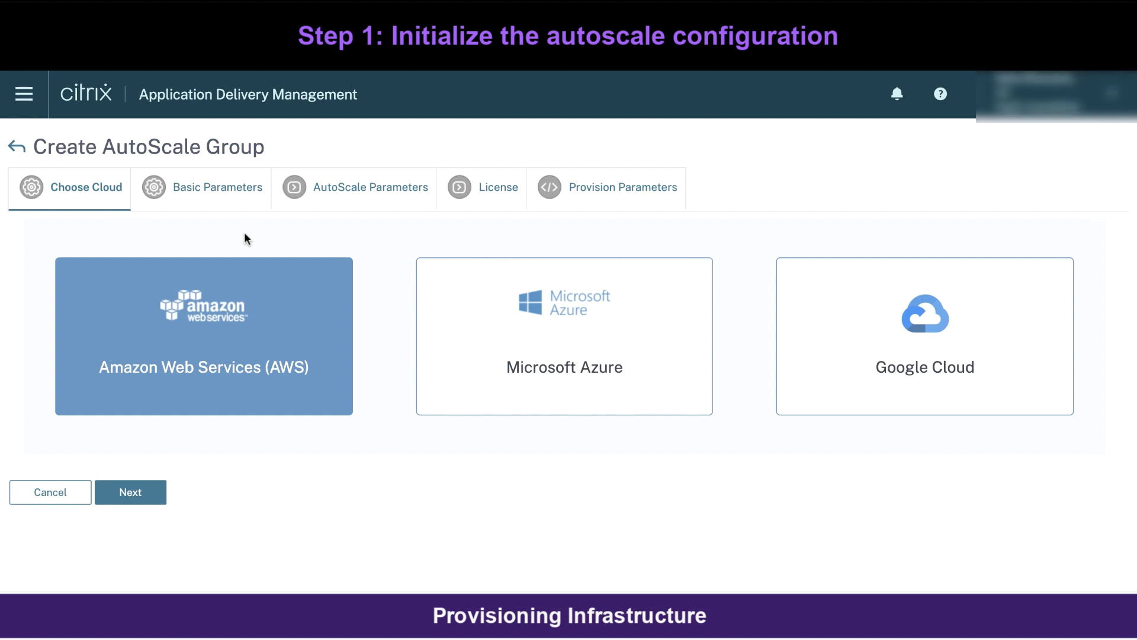
pyautogui.click(525, 367)
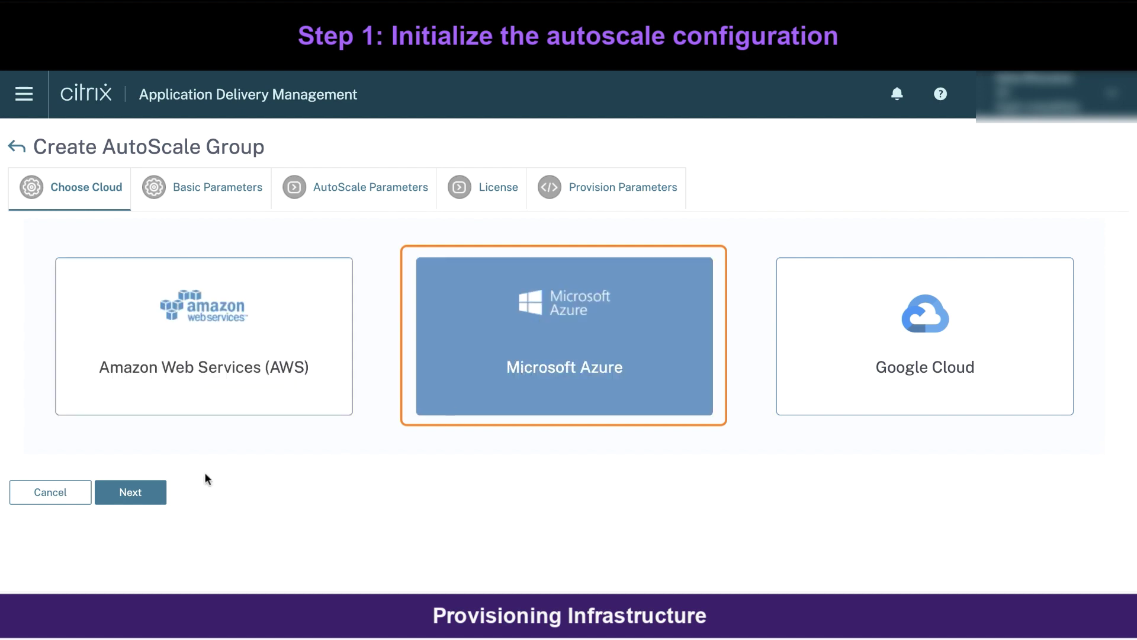
pyautogui.click(129, 491)
pyautogui.write('Autoscalegrou')
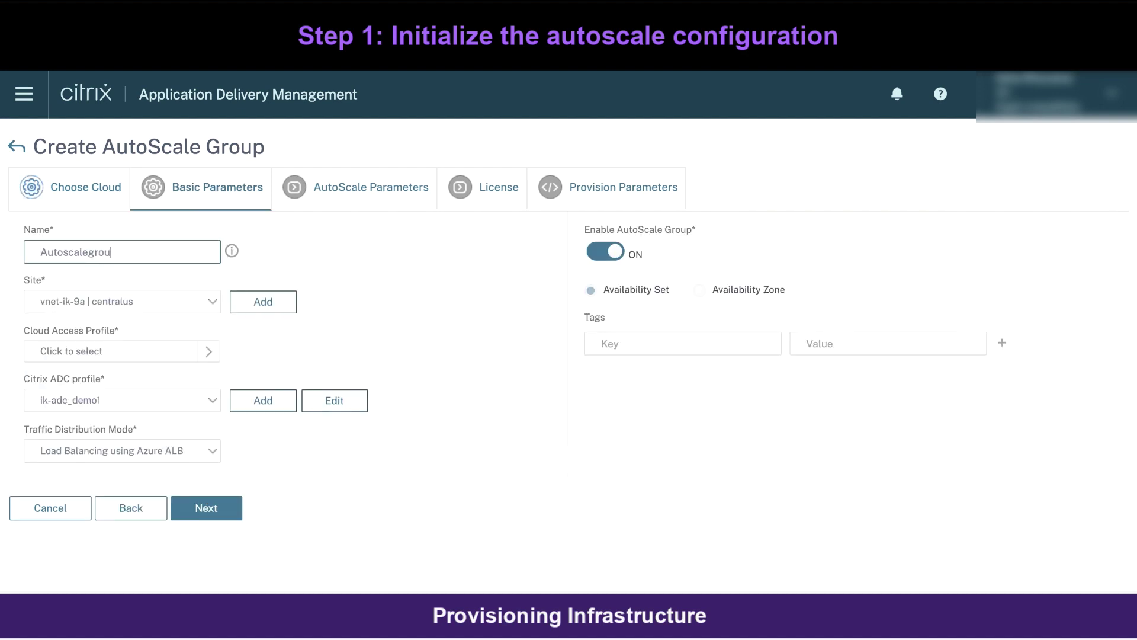
pyautogui.write('p_9Oct')
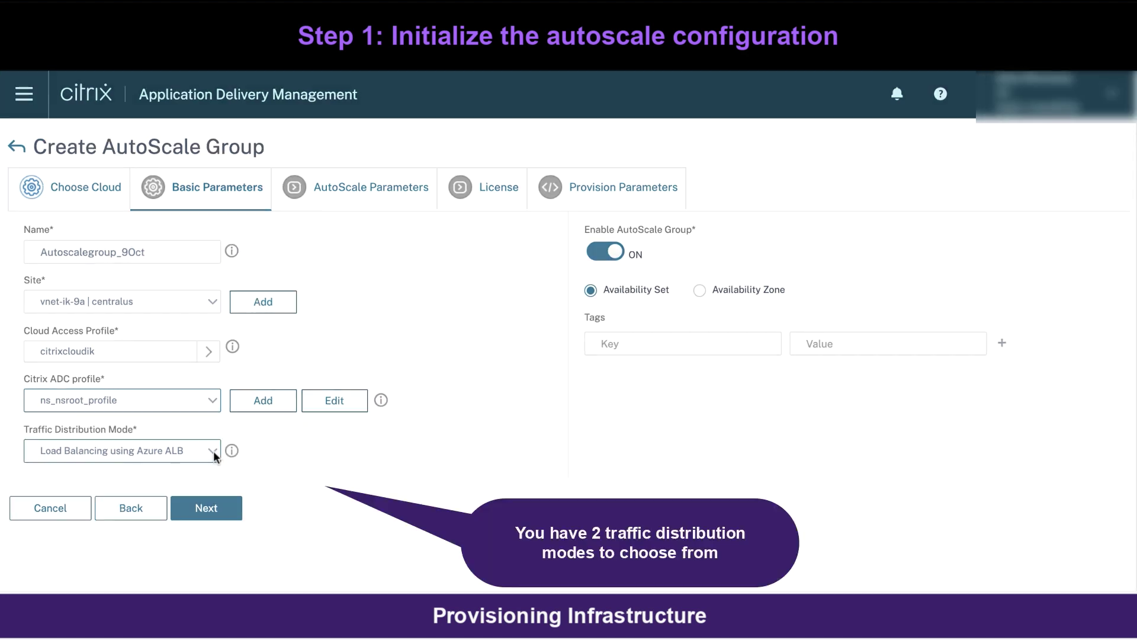
# Step: Keep Load Balancing using Azure ALB, choose Availability Set over Availability Zones, and continue
pyautogui.moveTo(232, 453)
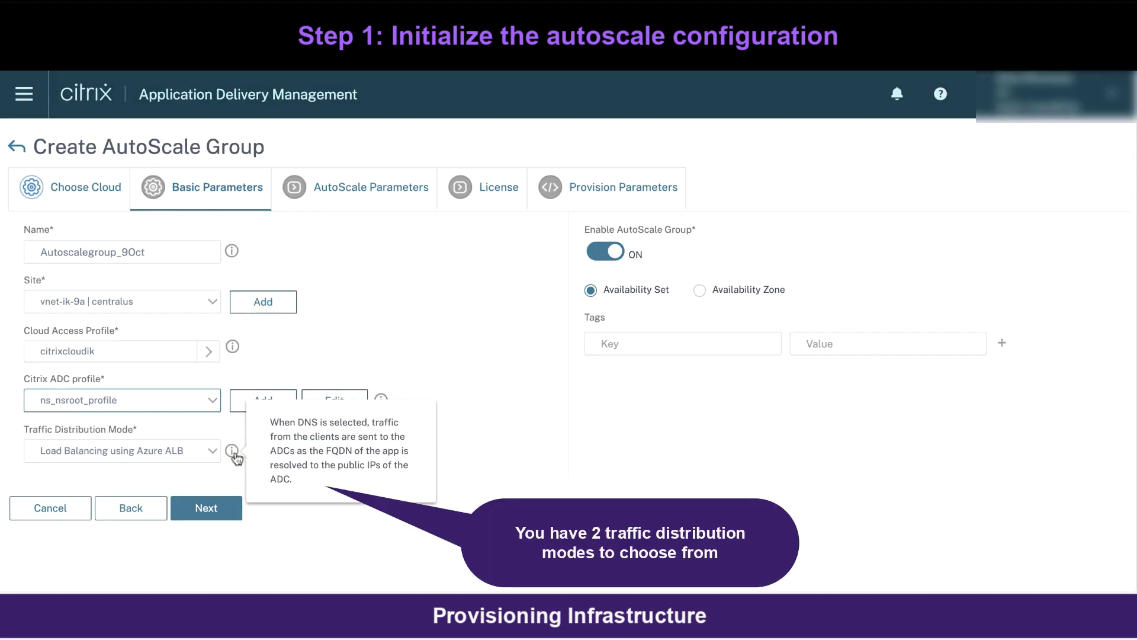
pyautogui.click(201, 453)
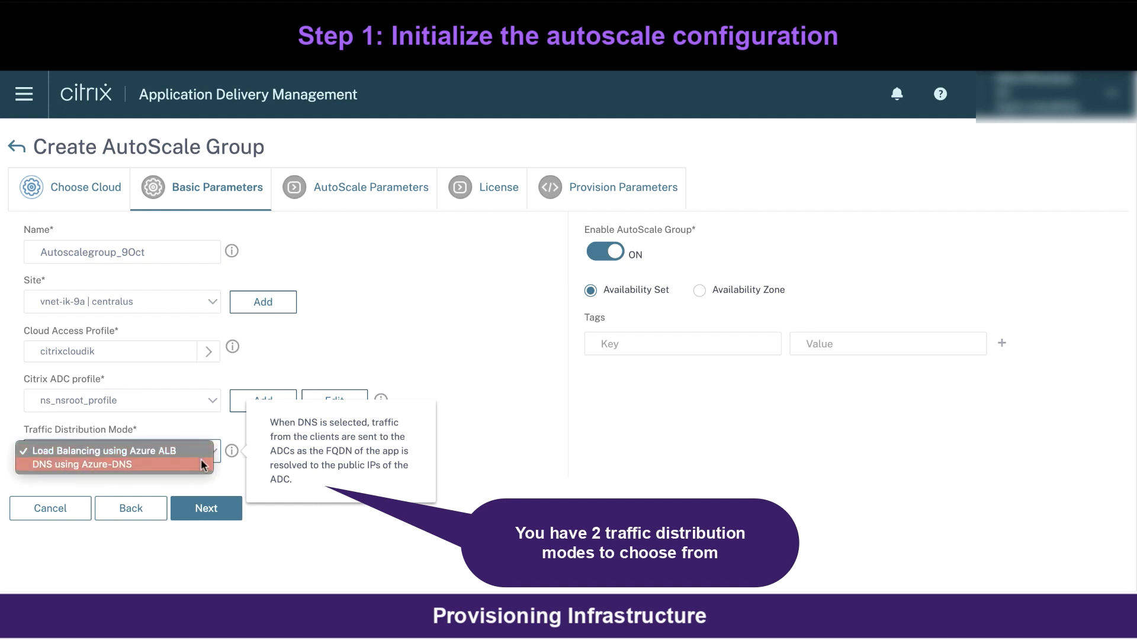
pyautogui.click(890, 513)
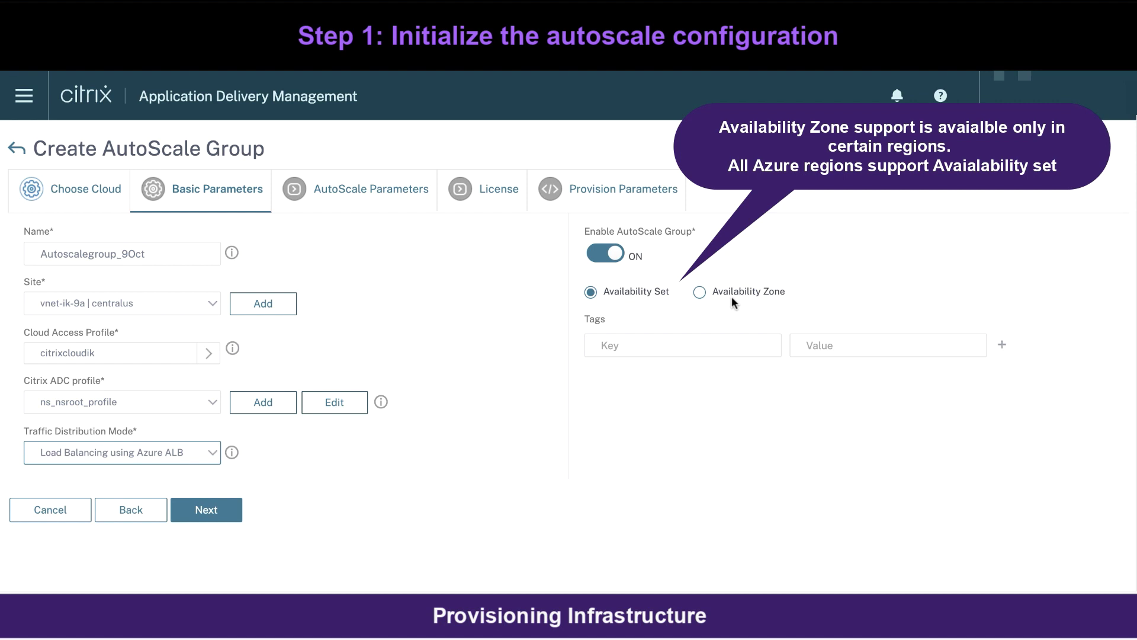
pyautogui.click(699, 291)
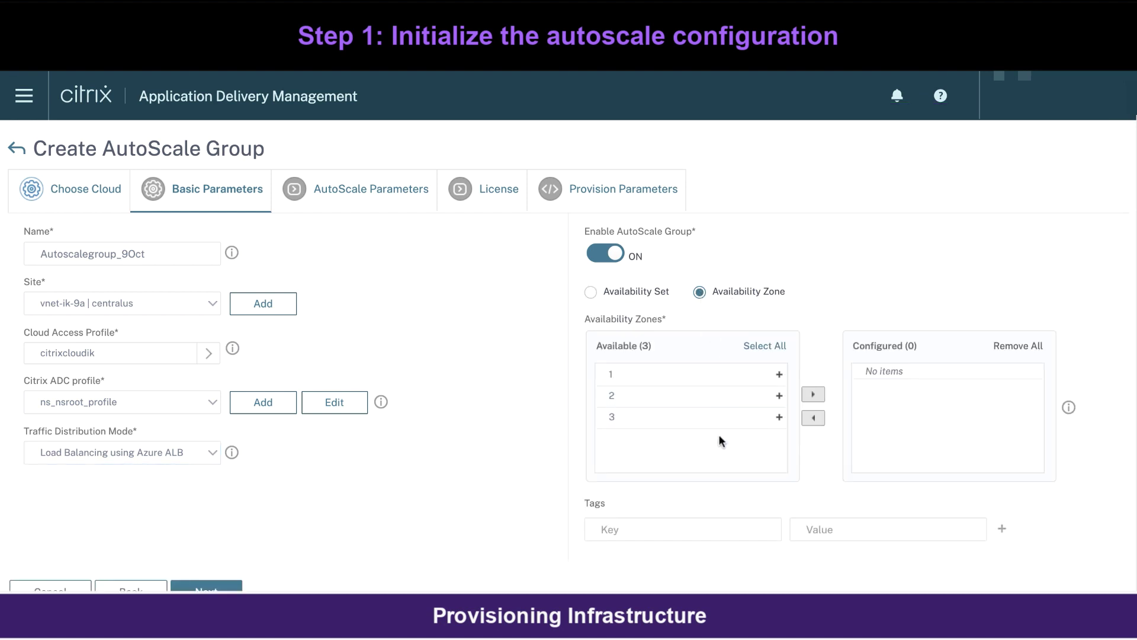
pyautogui.click(592, 292)
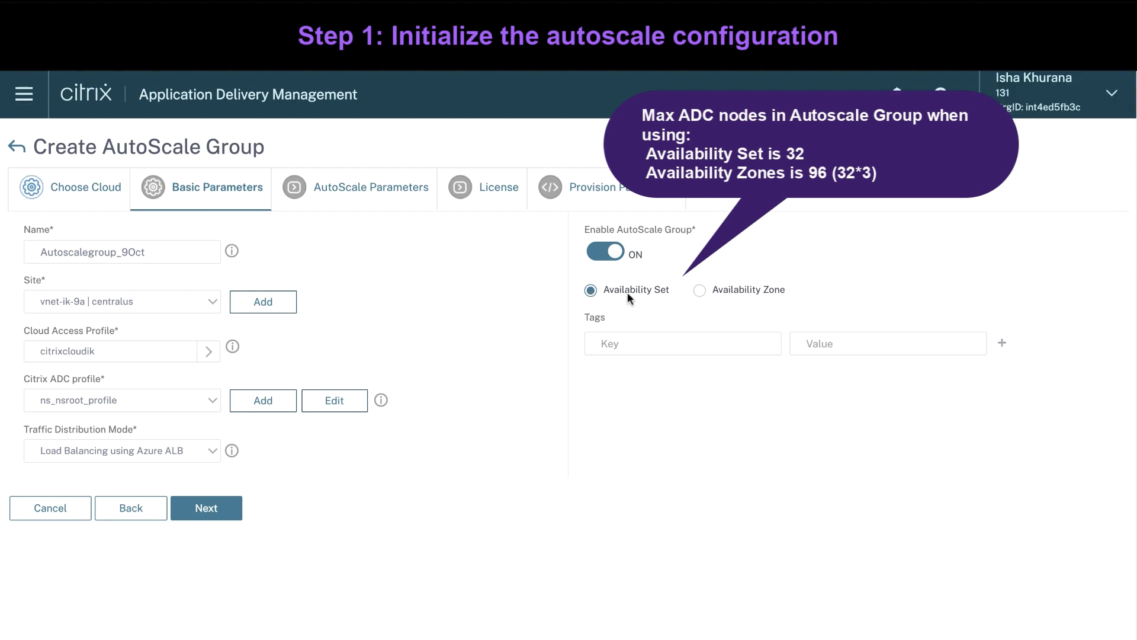
pyautogui.click(233, 508)
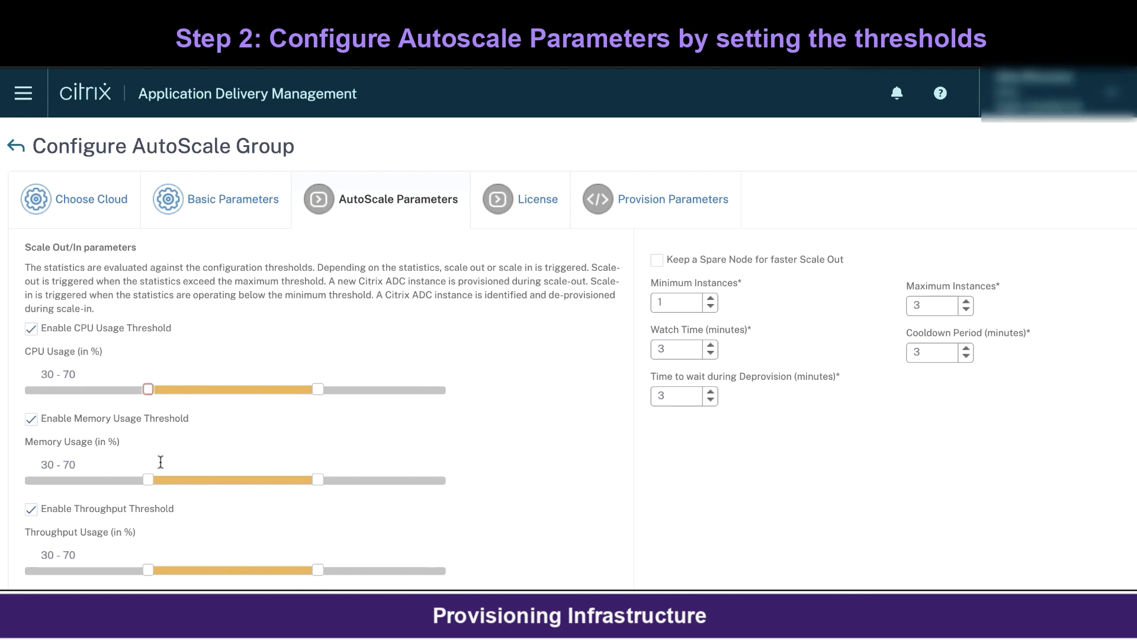
# Step: Keep 1-minute watch, cooldown and deprovision times, toggle Keep a Spare Node, and continue
pyautogui.scroll(-2, 161, 395)
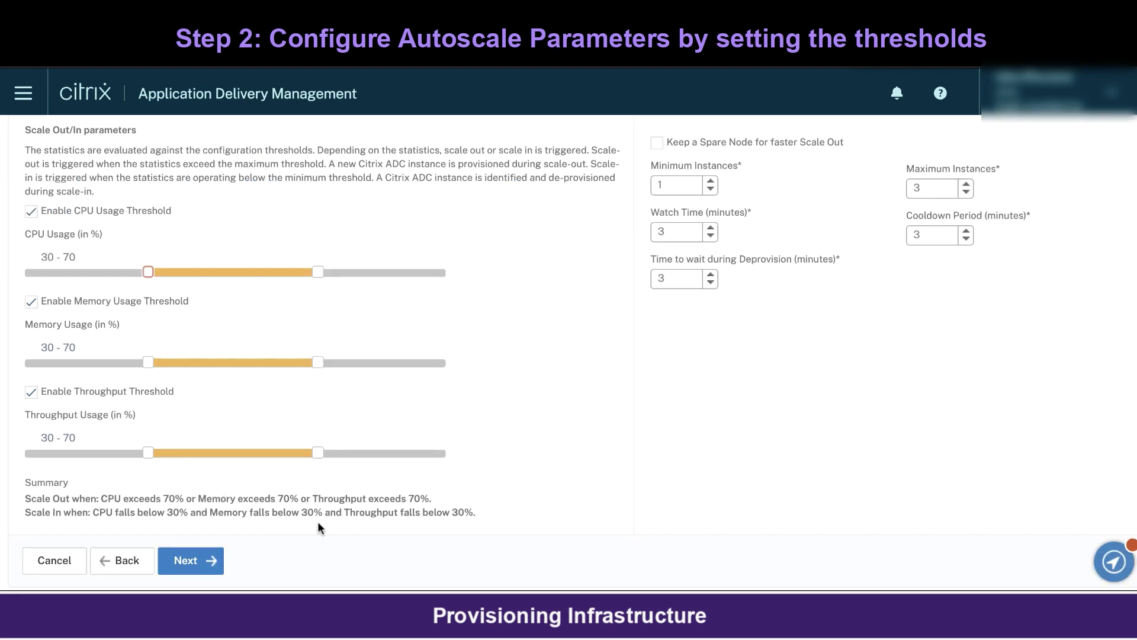
pyautogui.moveTo(854, 141)
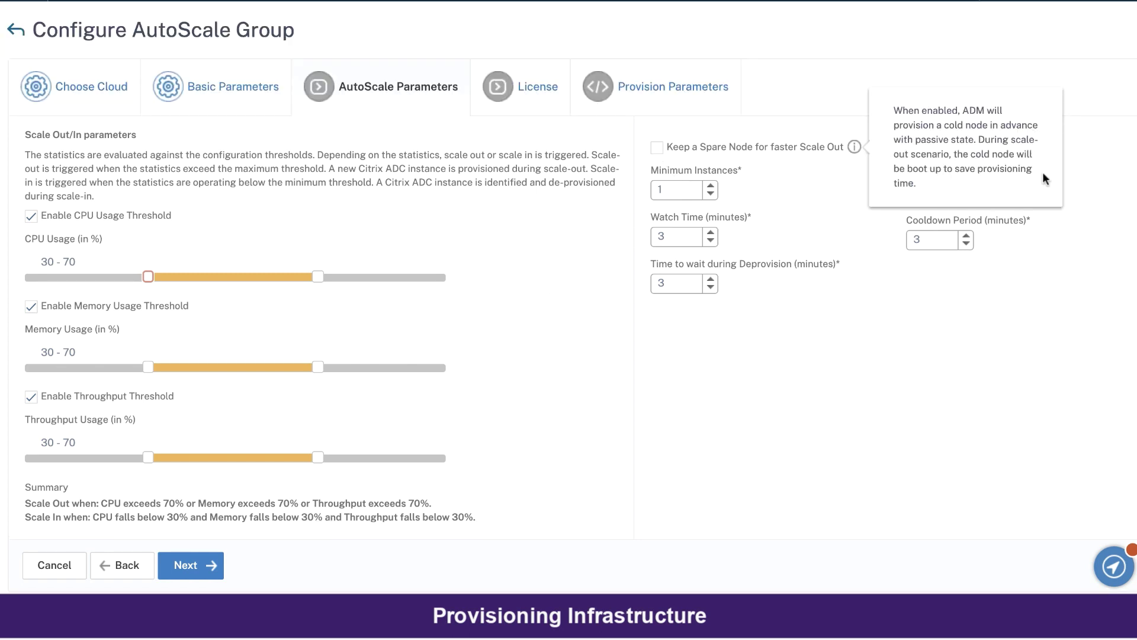
pyautogui.click(657, 147)
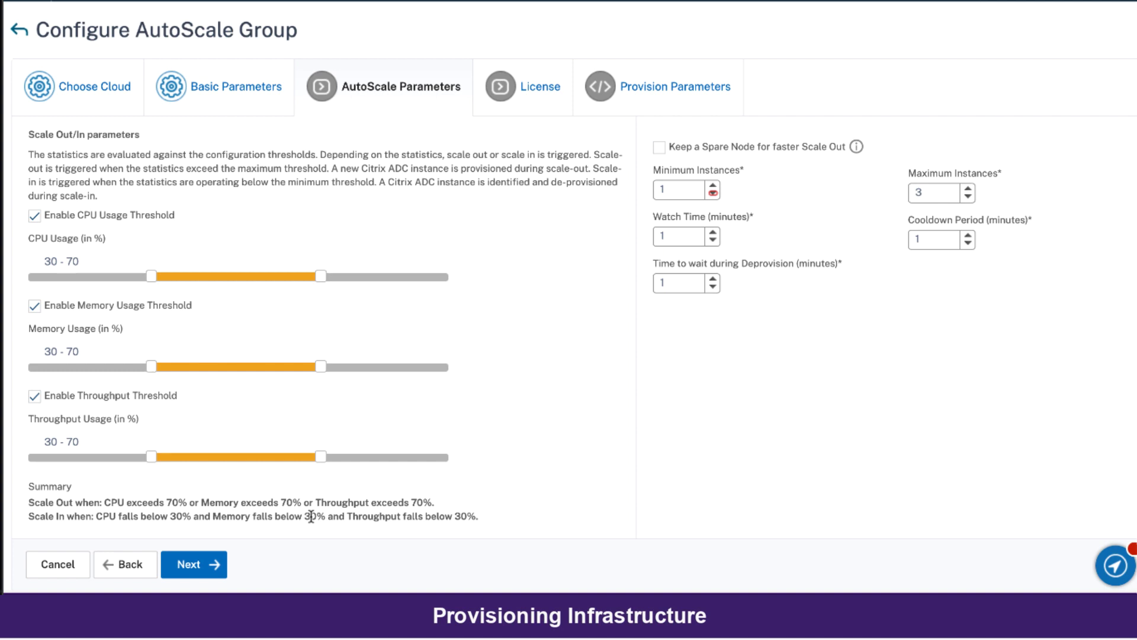
pyautogui.click(190, 566)
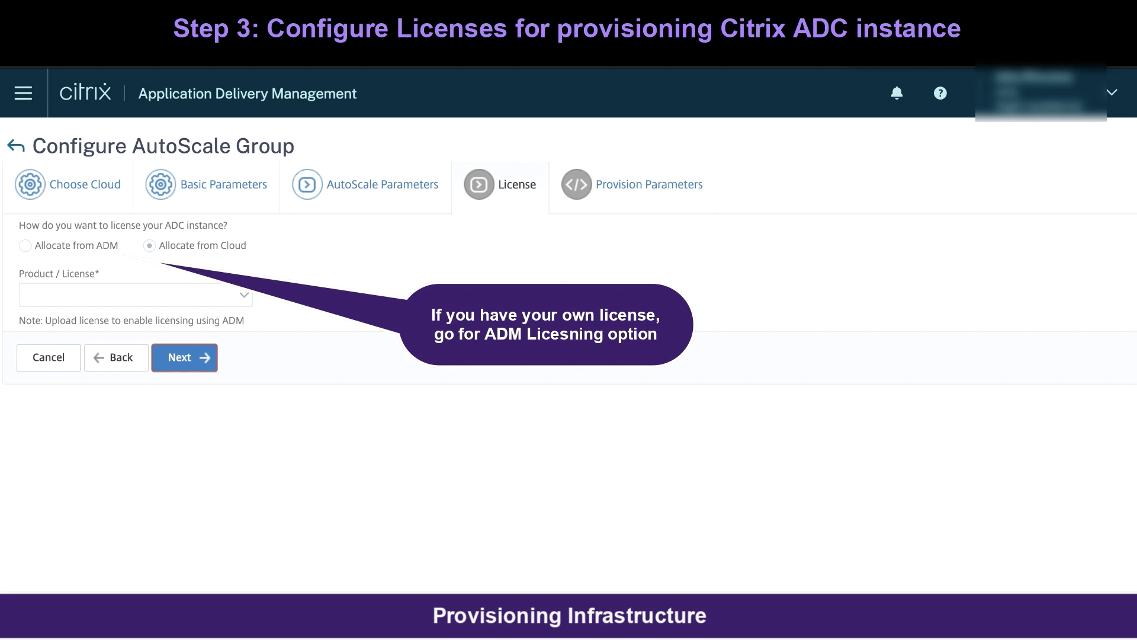
# Step: Try ADM licensing with Premium edition, Bandwidth License and Pooled Capacity
pyautogui.click(26, 244)
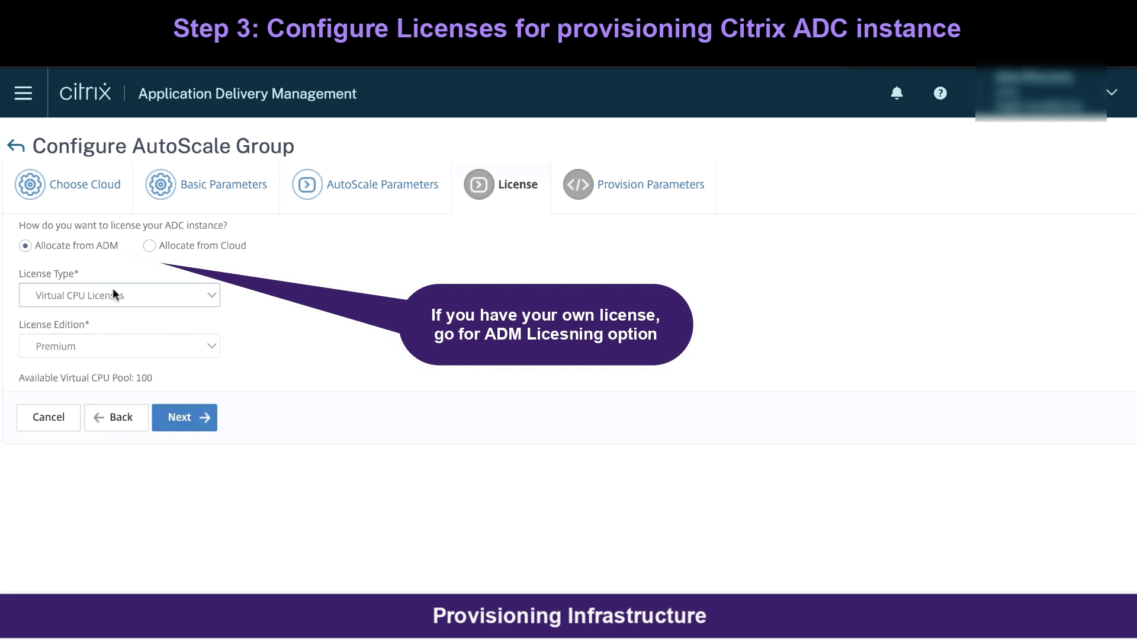
pyautogui.click(115, 350)
pyautogui.click(116, 350)
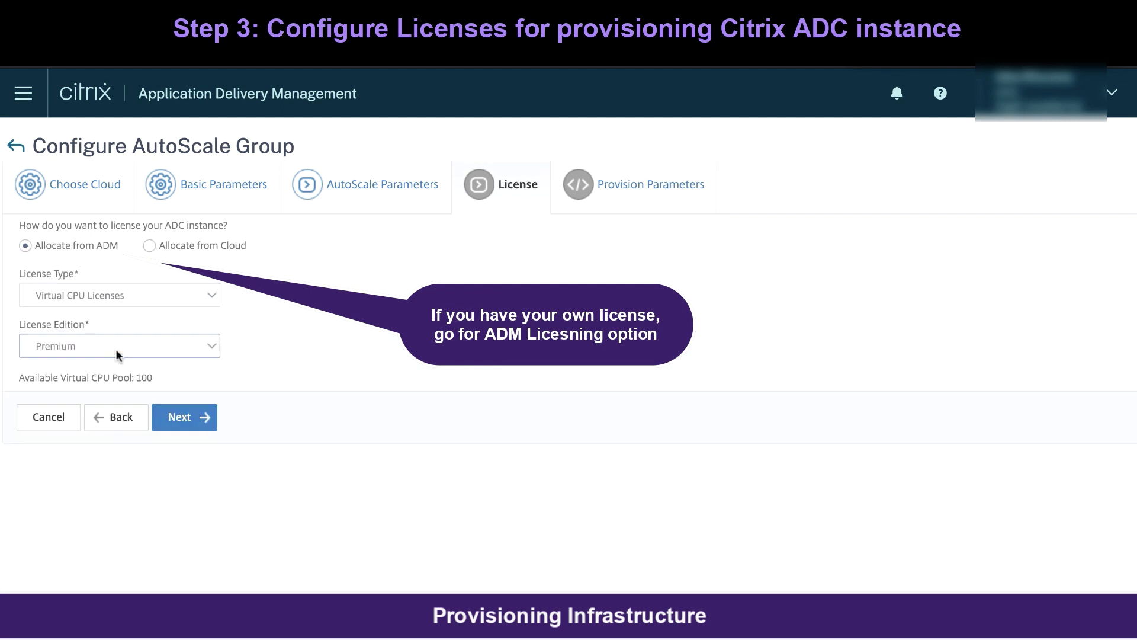
pyautogui.click(113, 294)
pyautogui.click(109, 273)
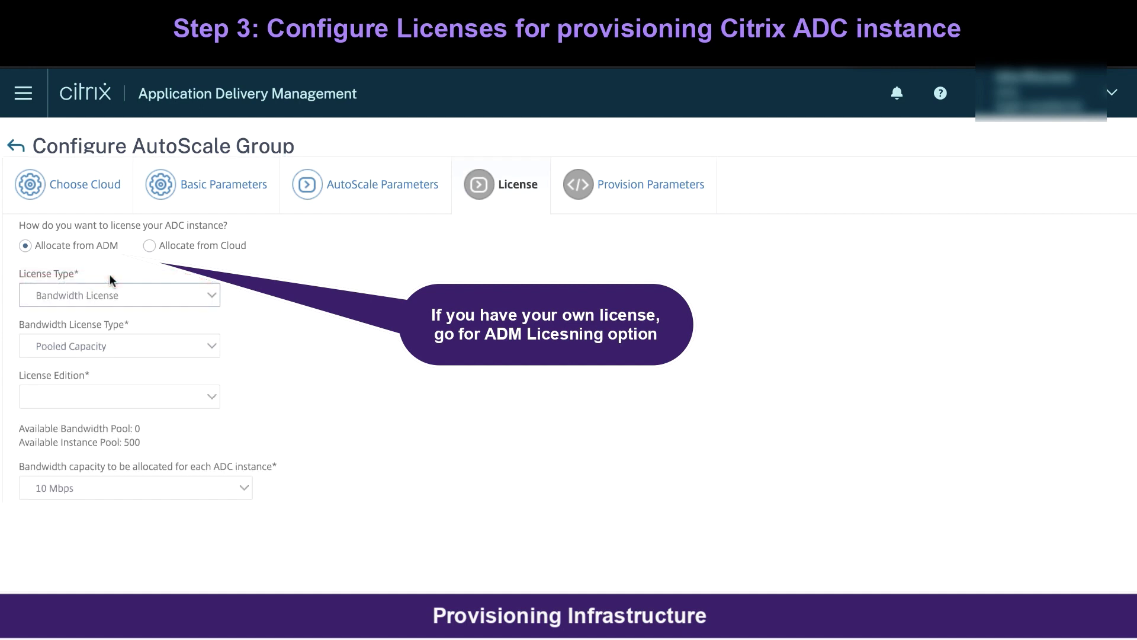
pyautogui.click(123, 347)
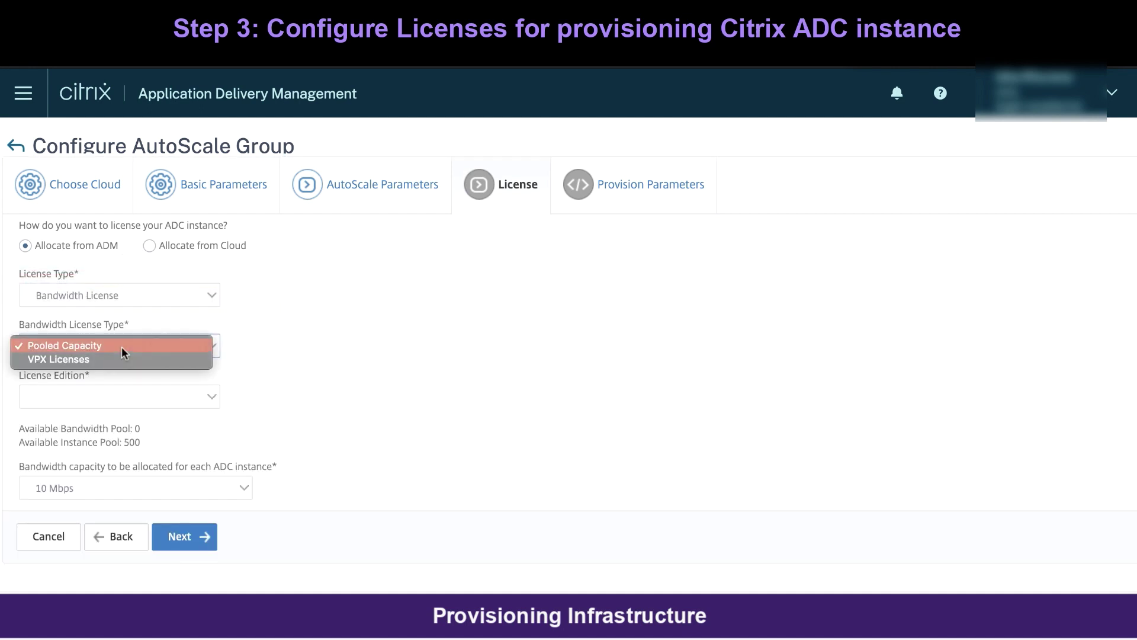
pyautogui.click(122, 346)
# Step: Allocate licenses from Cloud with Citrix ADC VPX Advanced Edition - 10 Mbps and continue
pyautogui.click(149, 246)
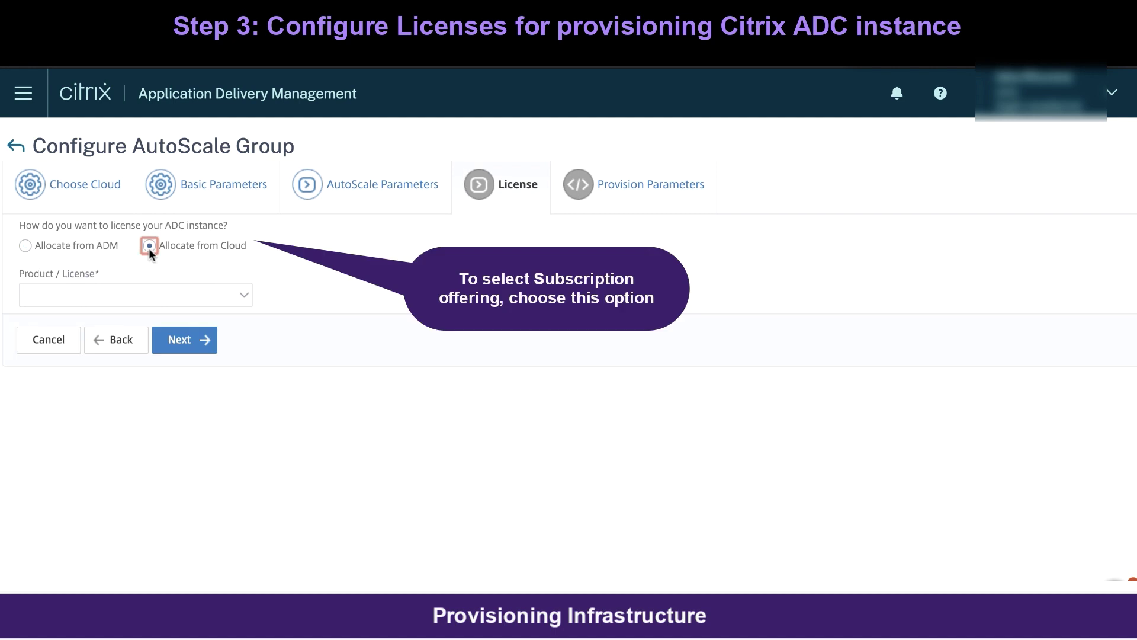
pyautogui.click(87, 294)
pyautogui.click(87, 288)
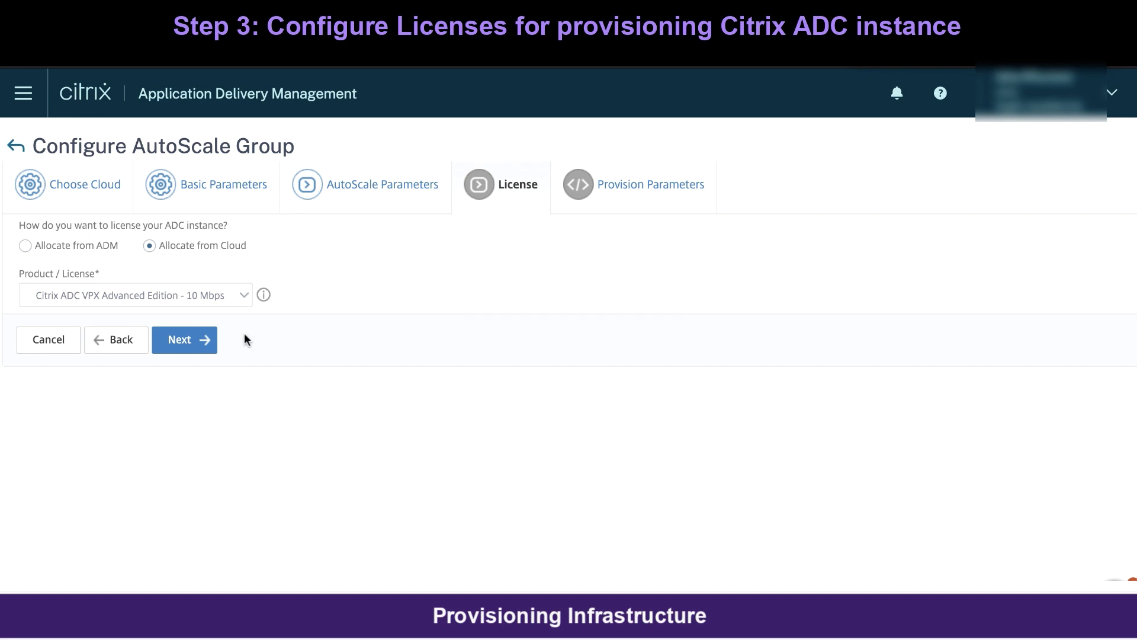
pyautogui.click(207, 341)
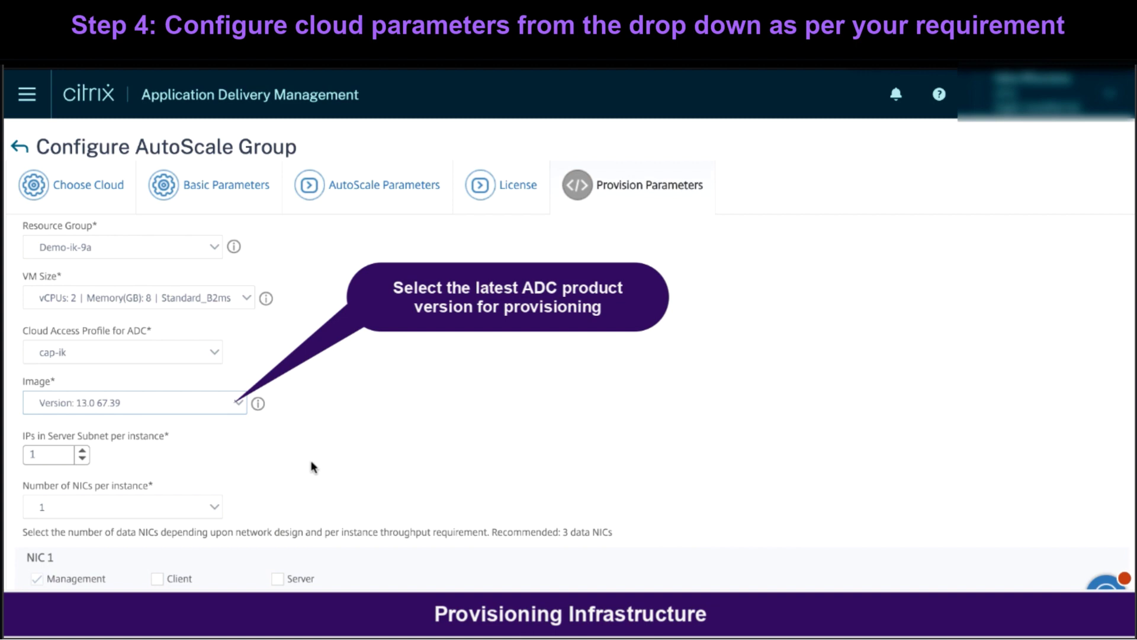
# Step: Use 3 NICs per instance with NSG-Management on NIC 1
pyautogui.scroll(-2, 311, 465)
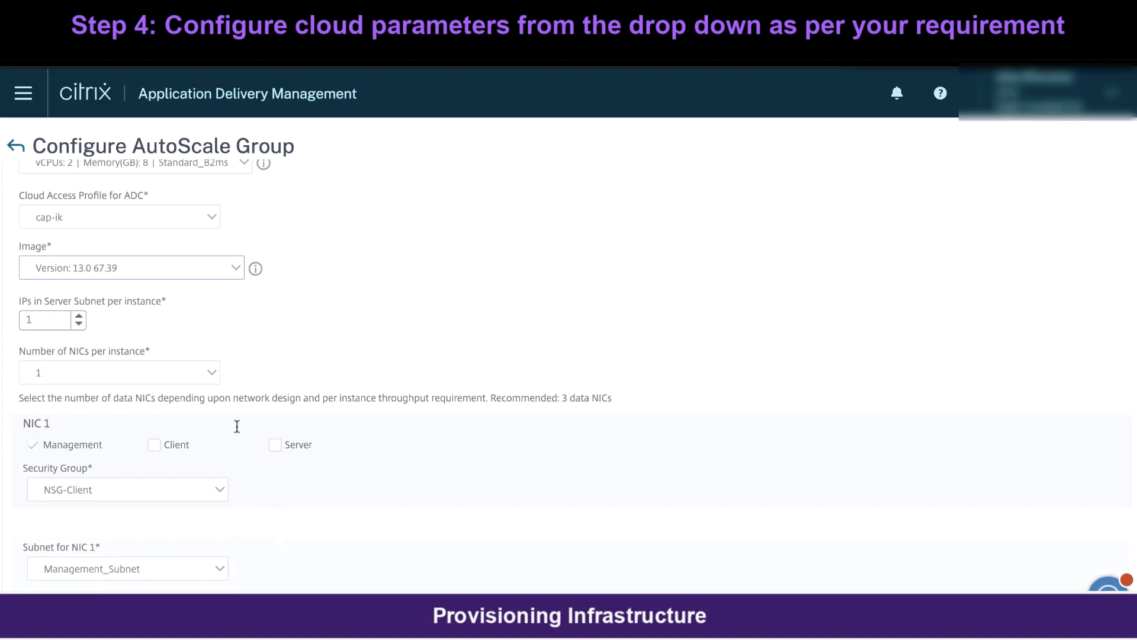
pyautogui.click(207, 373)
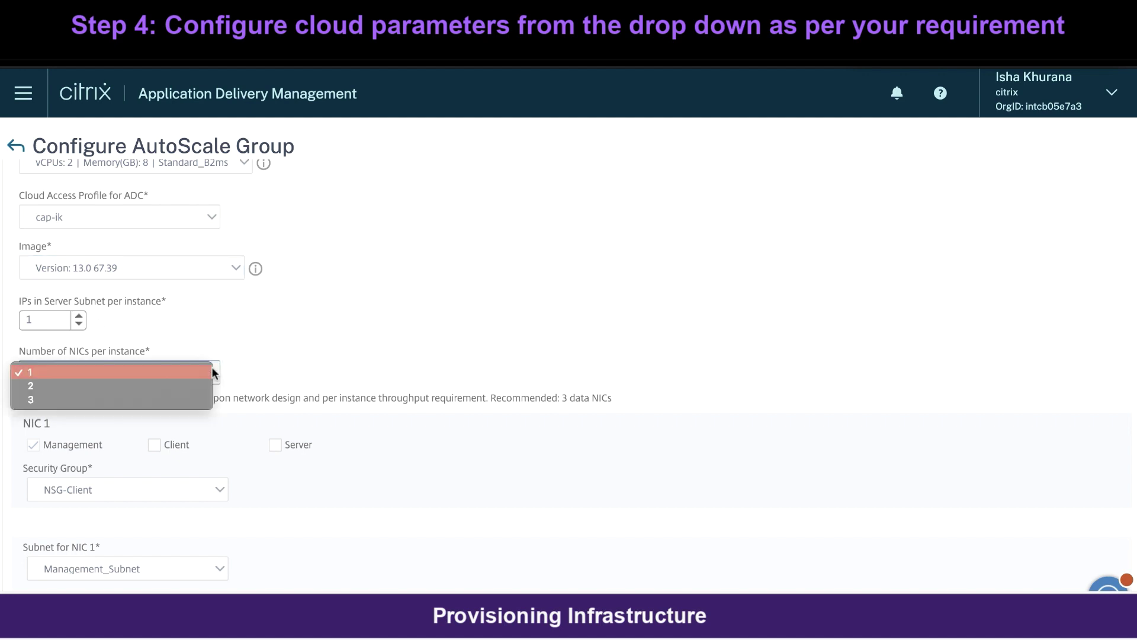
pyautogui.click(172, 399)
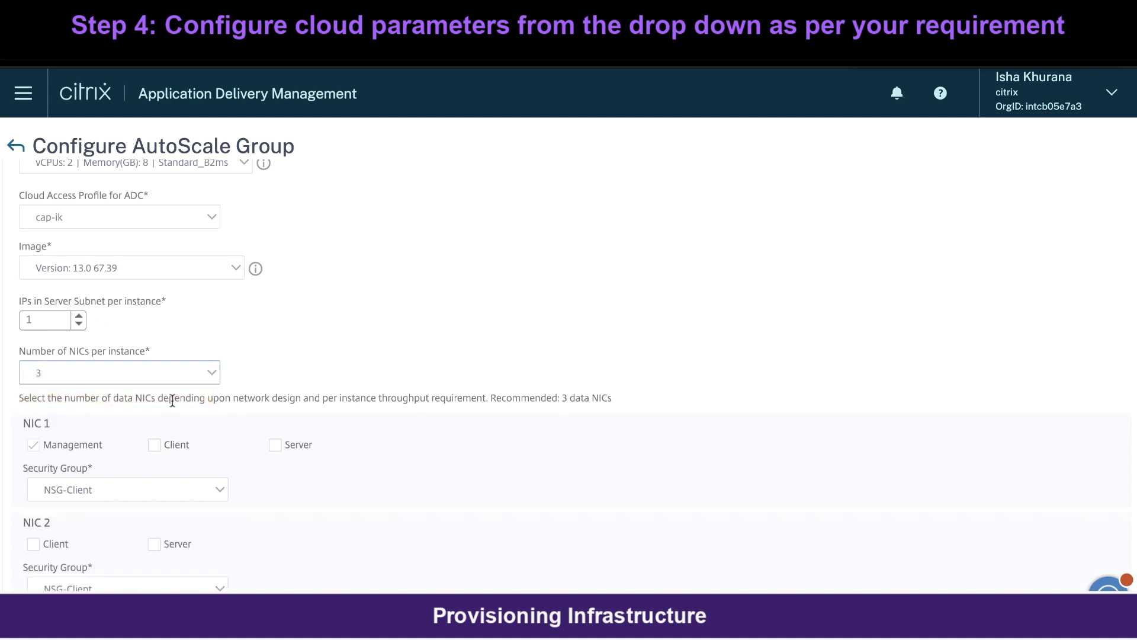
pyautogui.scroll(-2, 233, 403)
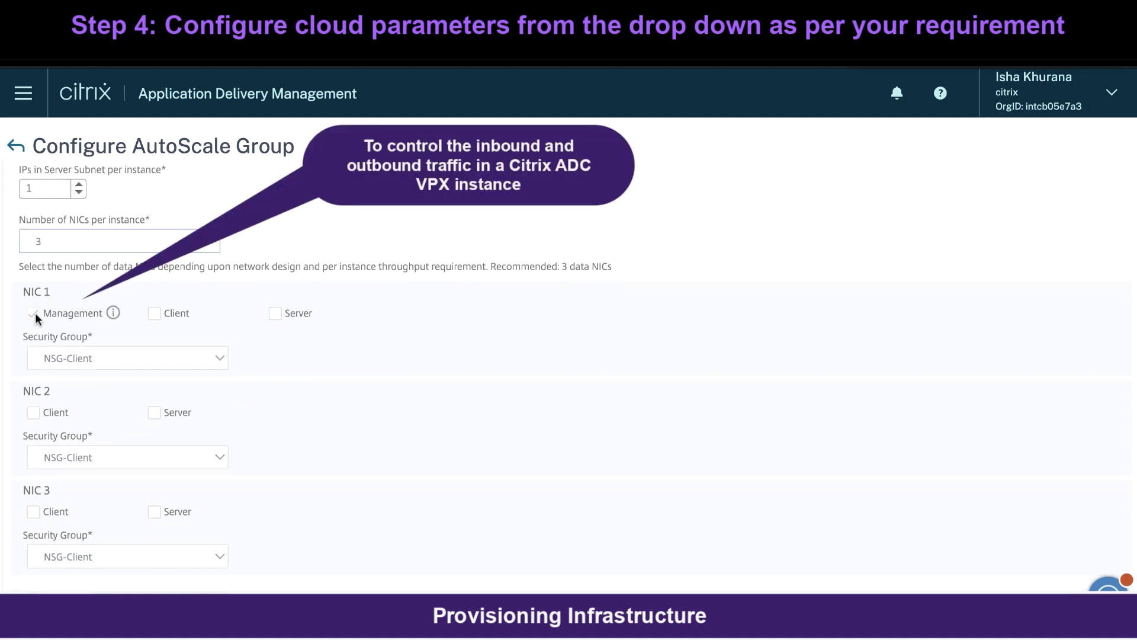
pyautogui.click(116, 358)
pyautogui.click(117, 372)
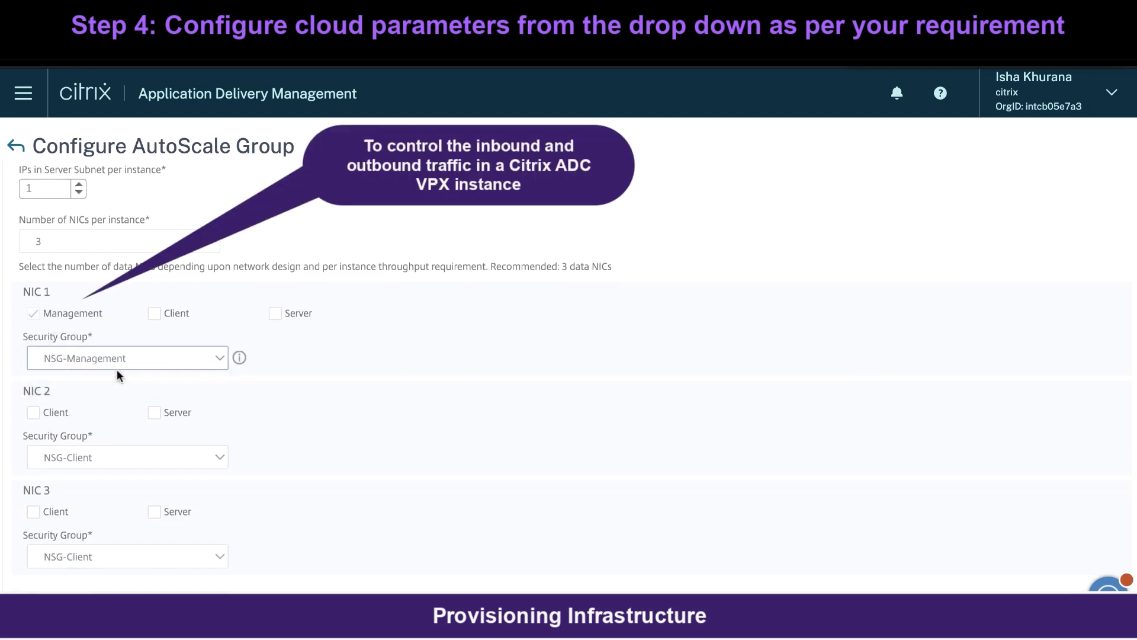
# Step: Mark NIC 2 Client and NIC 3 Server; assign Management_Subnet, Client_Subnet and Server_Subnet
pyautogui.scroll(-2, 117, 405)
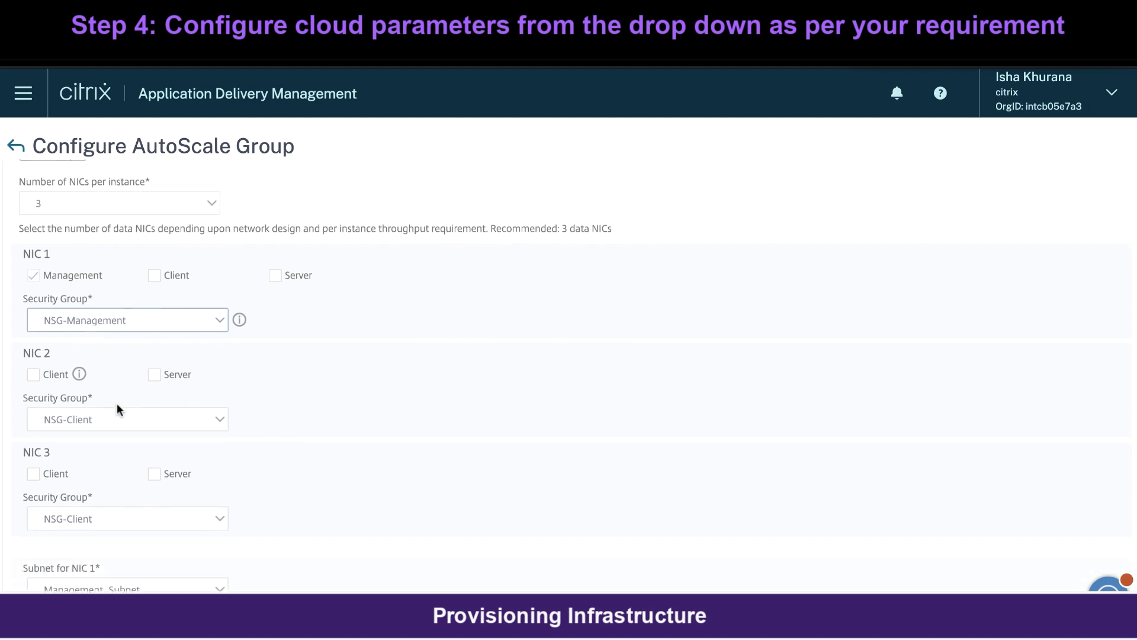
pyautogui.click(31, 330)
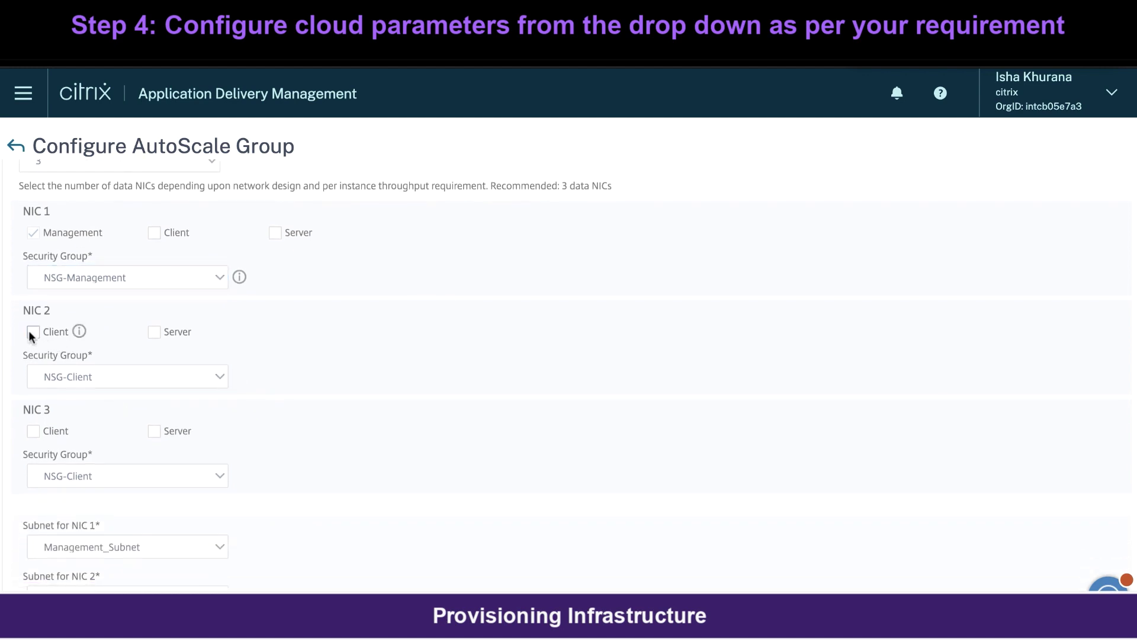
pyautogui.click(155, 432)
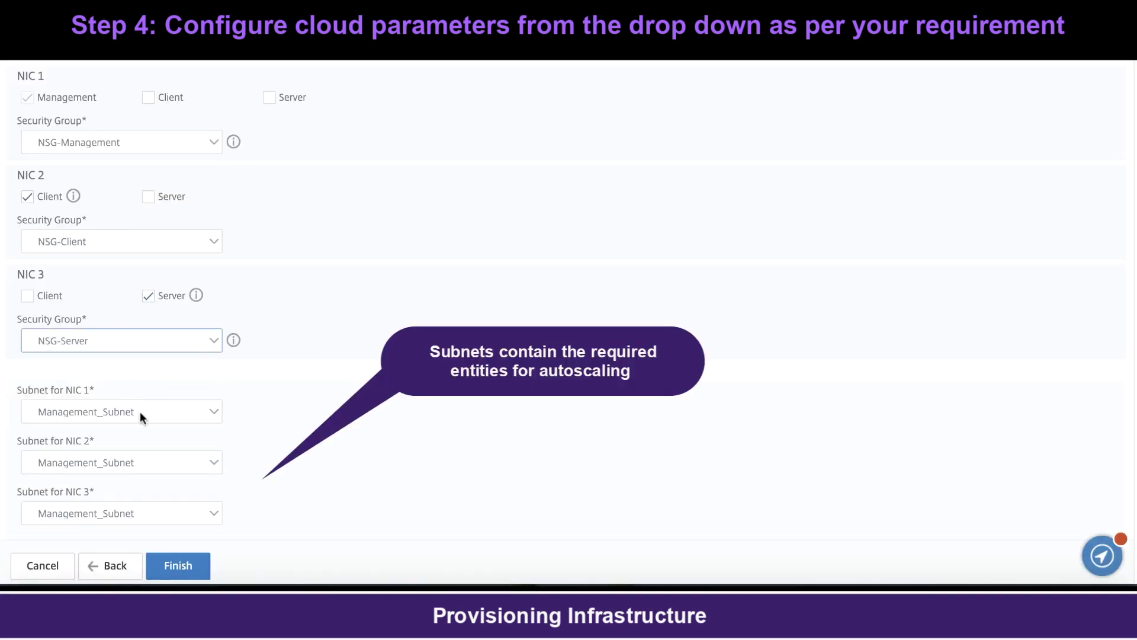
pyautogui.click(140, 411)
pyautogui.click(140, 411)
pyautogui.click(135, 462)
pyautogui.click(129, 482)
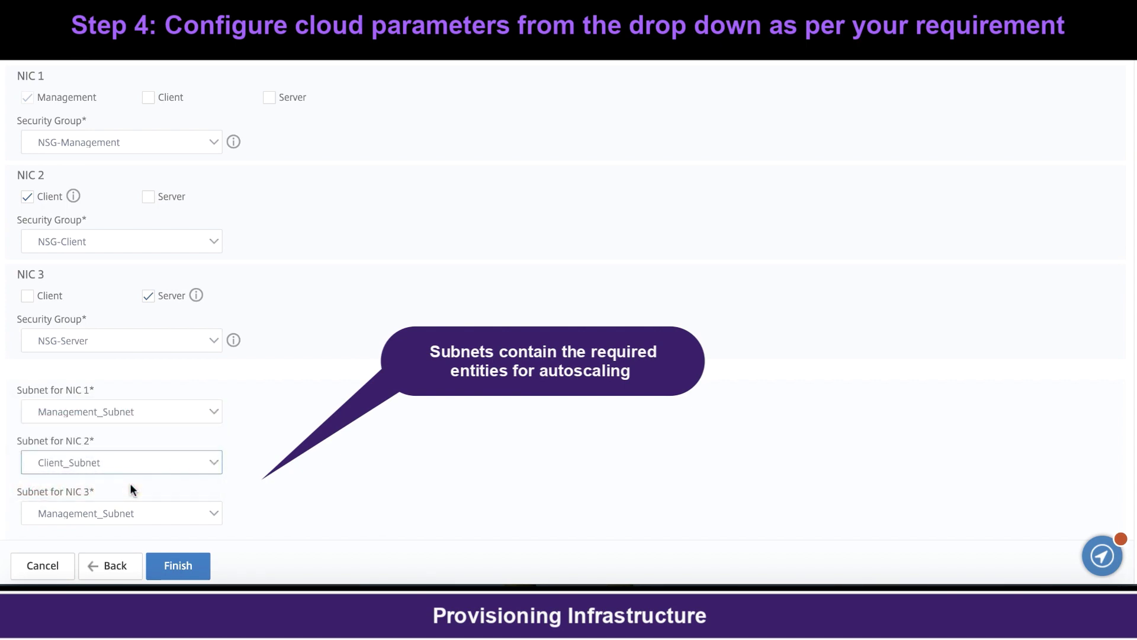
pyautogui.click(130, 510)
pyautogui.click(124, 526)
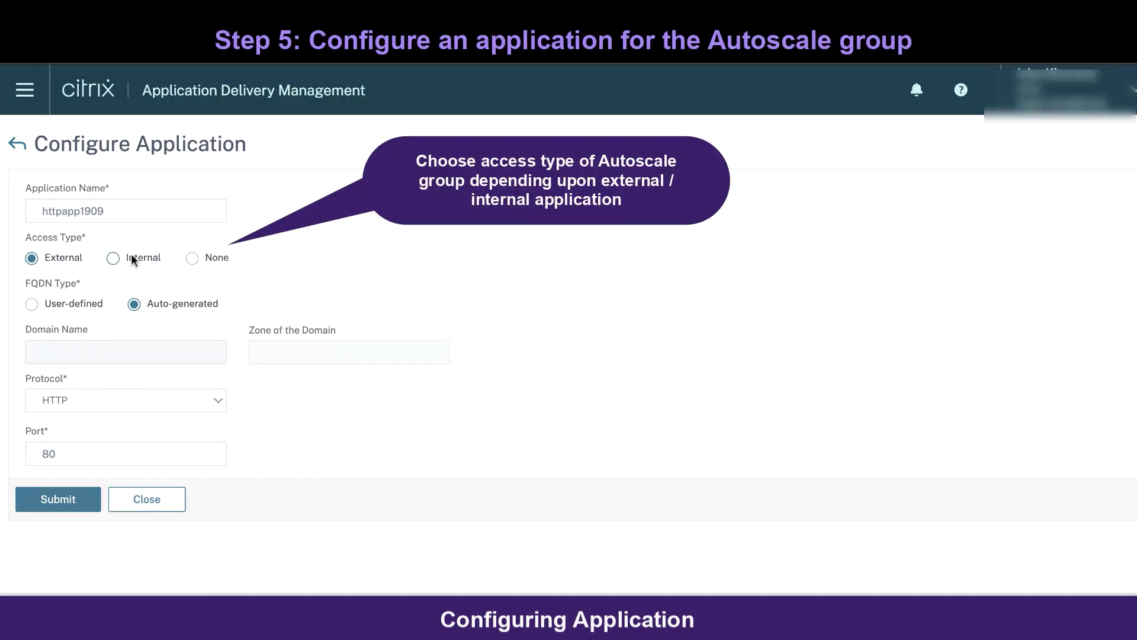
# Step: Set httpapp1909's access type to Internal, submit it, and confirm configuring a stylebook
pyautogui.click(113, 259)
pyautogui.click(38, 505)
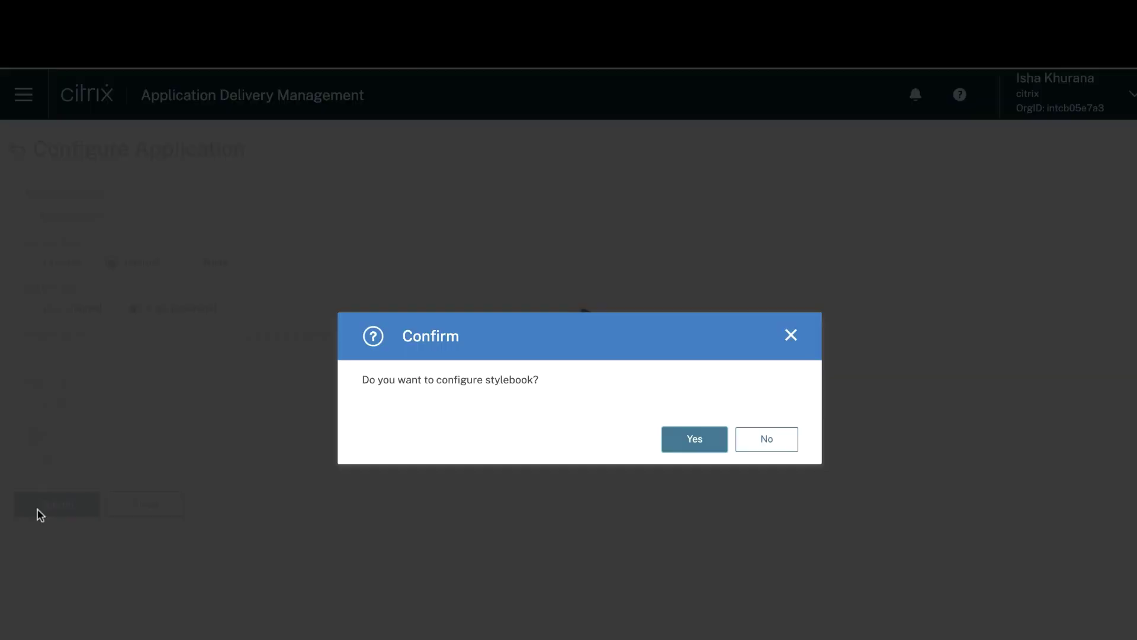
pyautogui.click(703, 446)
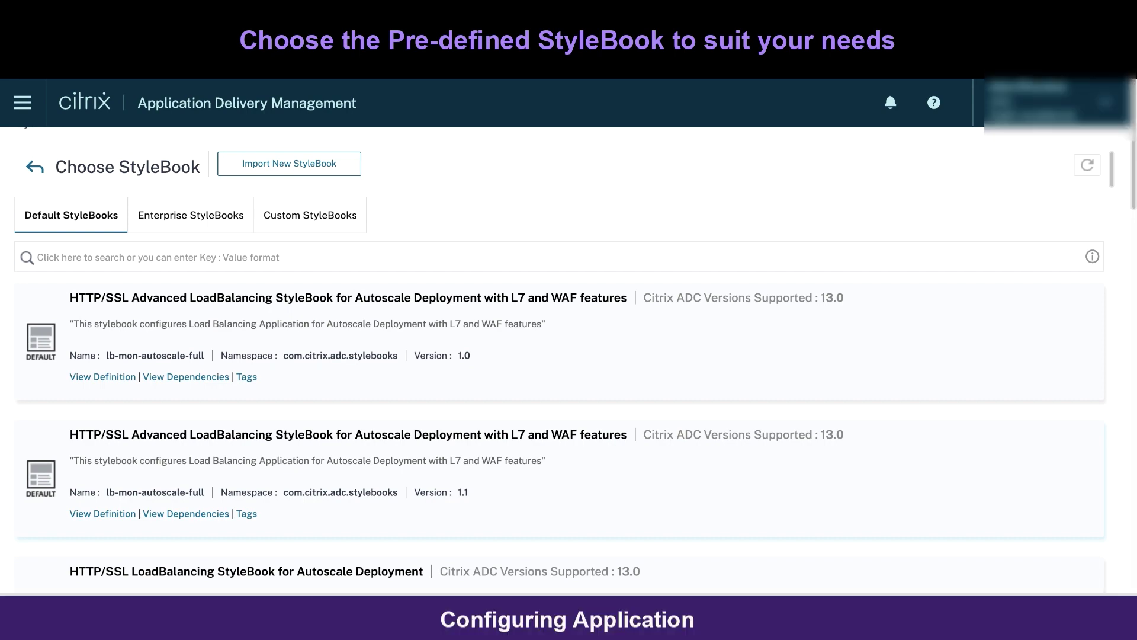
# Step: Scroll the Default StyleBooks list down to the lb-mon-autoscale card
pyautogui.scroll(-8, 569, 332)
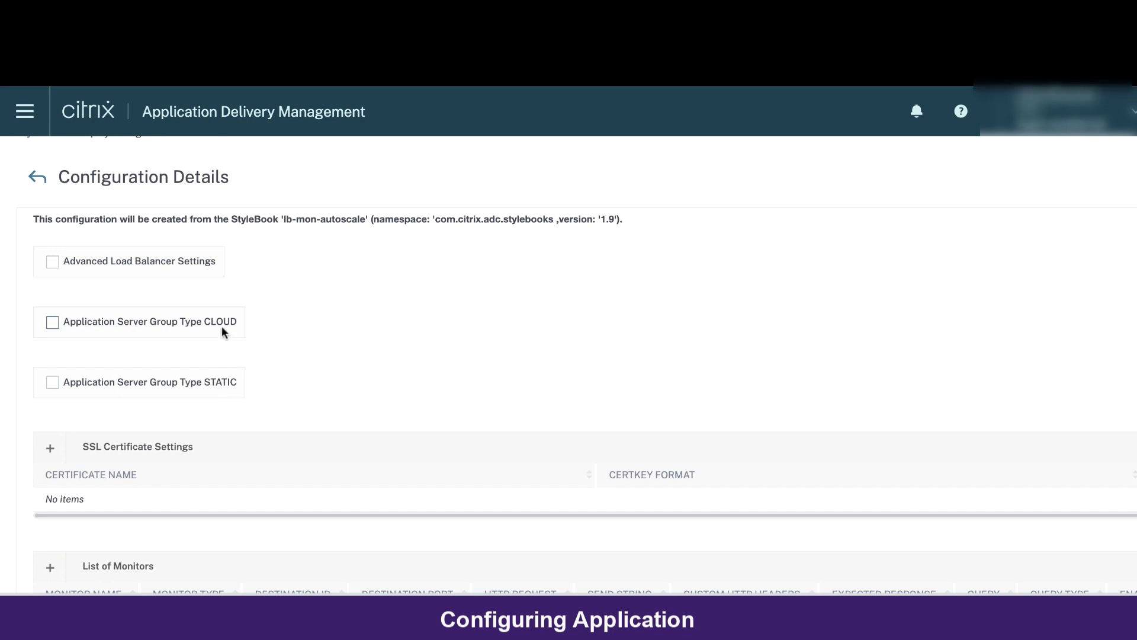
# Step: Tick the CLOUD server group type and review fleet name, HTTP protocol and port 80
pyautogui.click(52, 321)
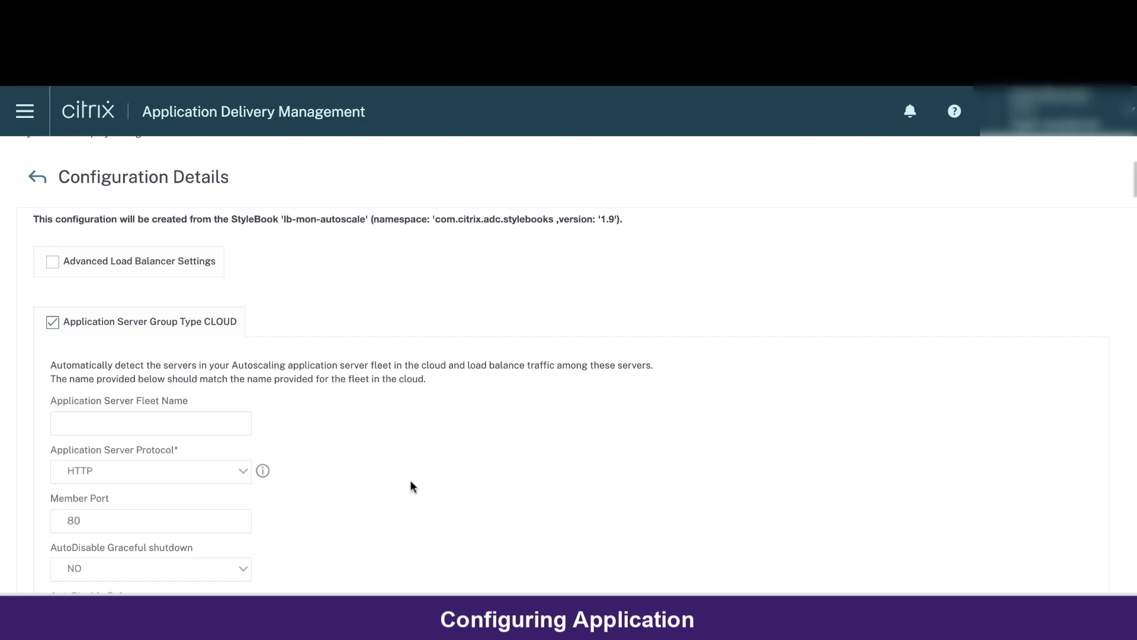
pyautogui.scroll(-4, 411, 482)
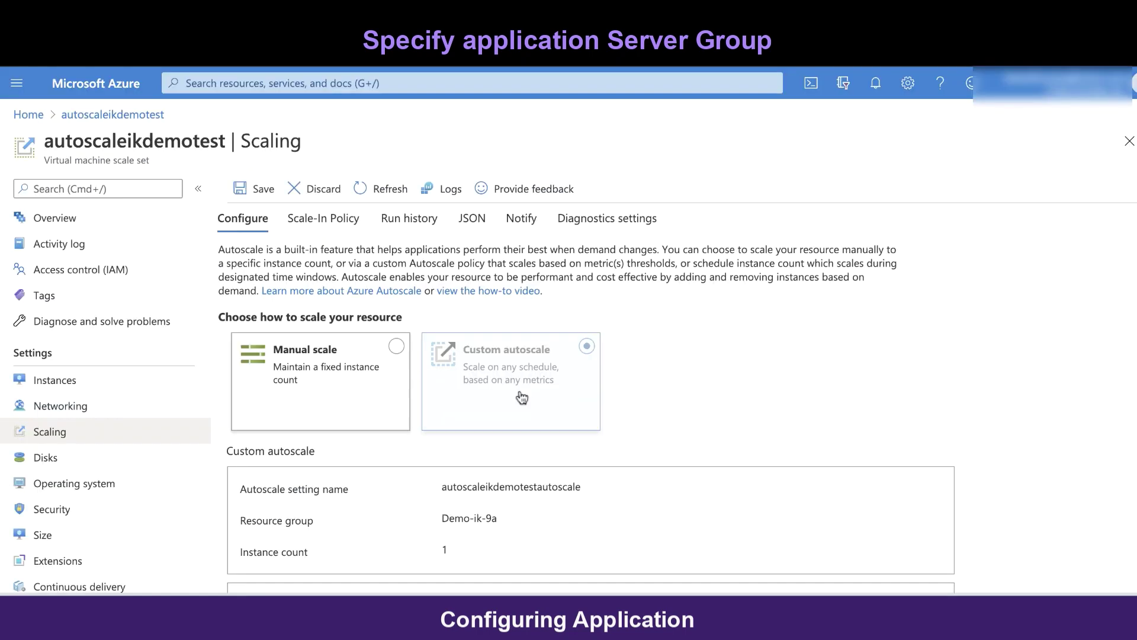
# Step: Review the scale set's CPU autoscale rules and select the name autoscaleikdemotestautoscale
pyautogui.scroll(-5, 521, 395)
pyautogui.scroll(-2, 520, 393)
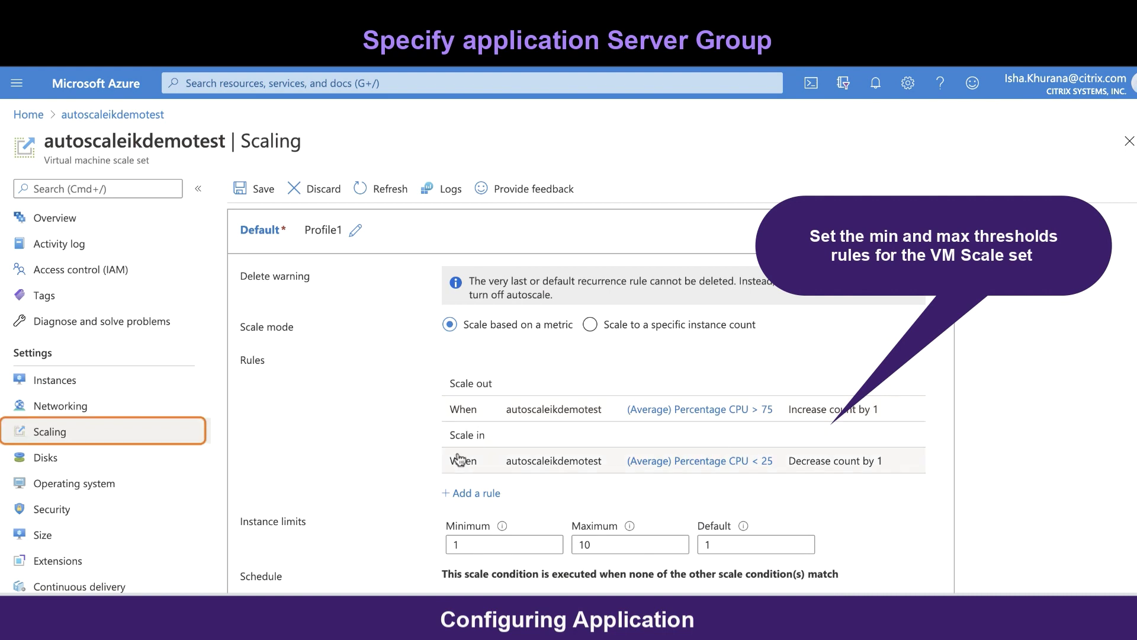
pyautogui.scroll(4, 554, 355)
pyautogui.scroll(3, 554, 354)
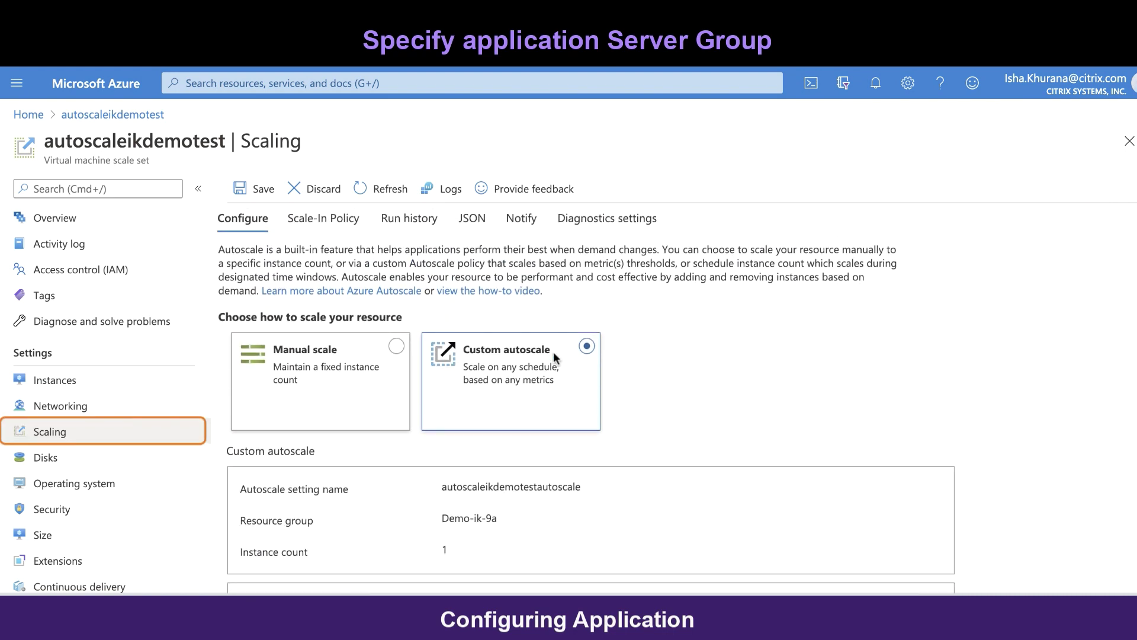
pyautogui.doubleClick(497, 486)
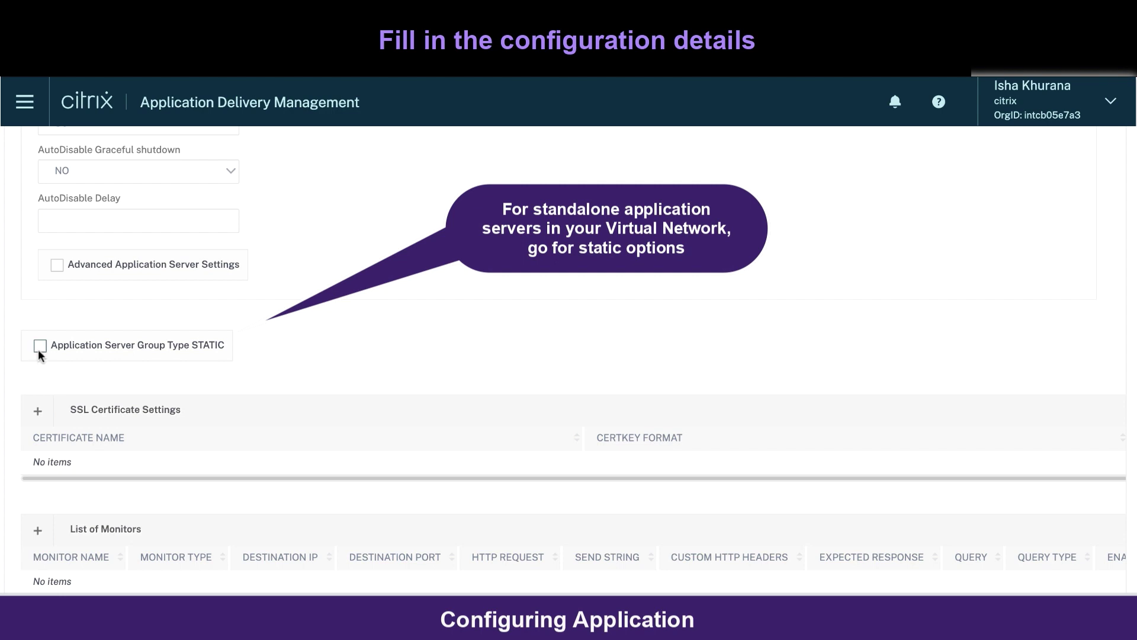
# Step: Leave STATIC unticked and create the httpapp1909 configuration with fleet autoscaleikdemotestautoscale
pyautogui.click(40, 346)
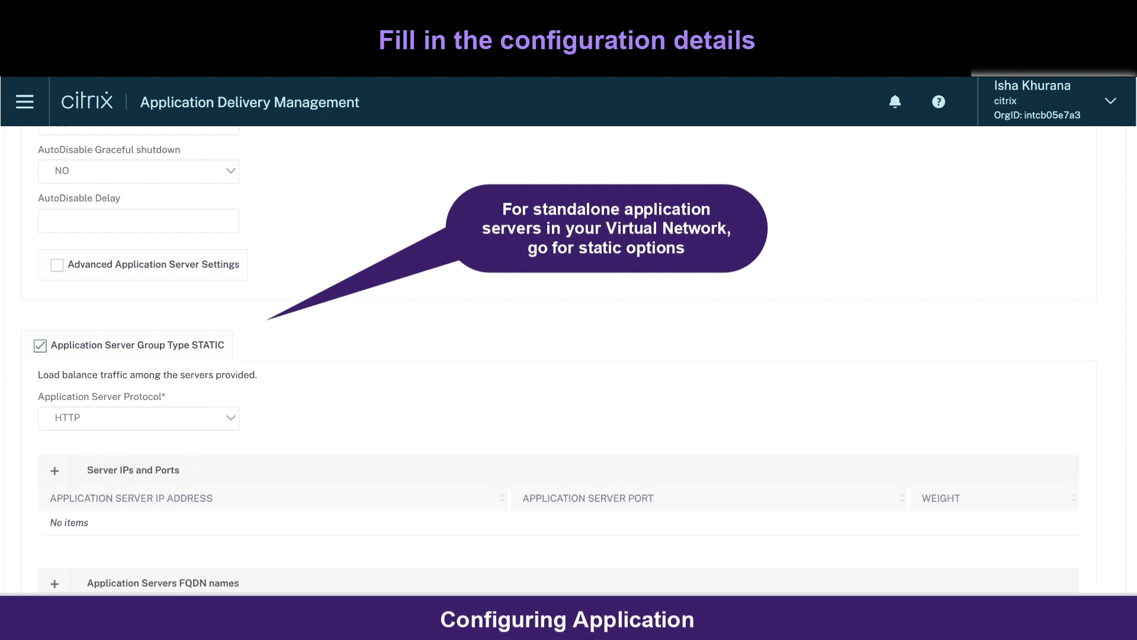
pyautogui.scroll(-2, 91, 474)
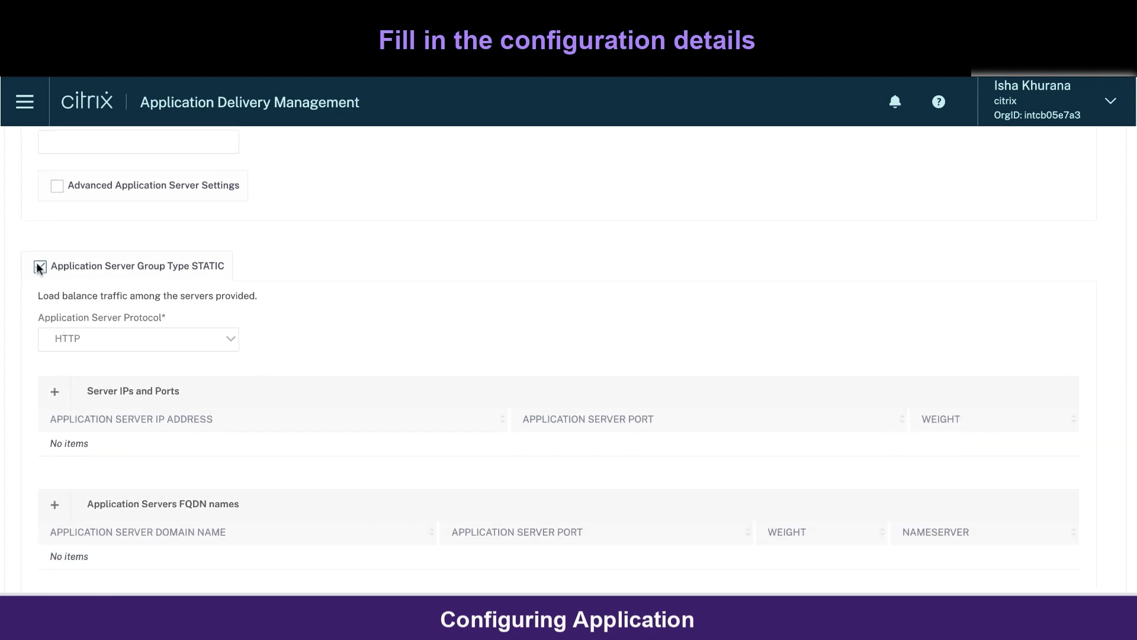
pyautogui.click(40, 267)
pyautogui.scroll(-2, 64, 558)
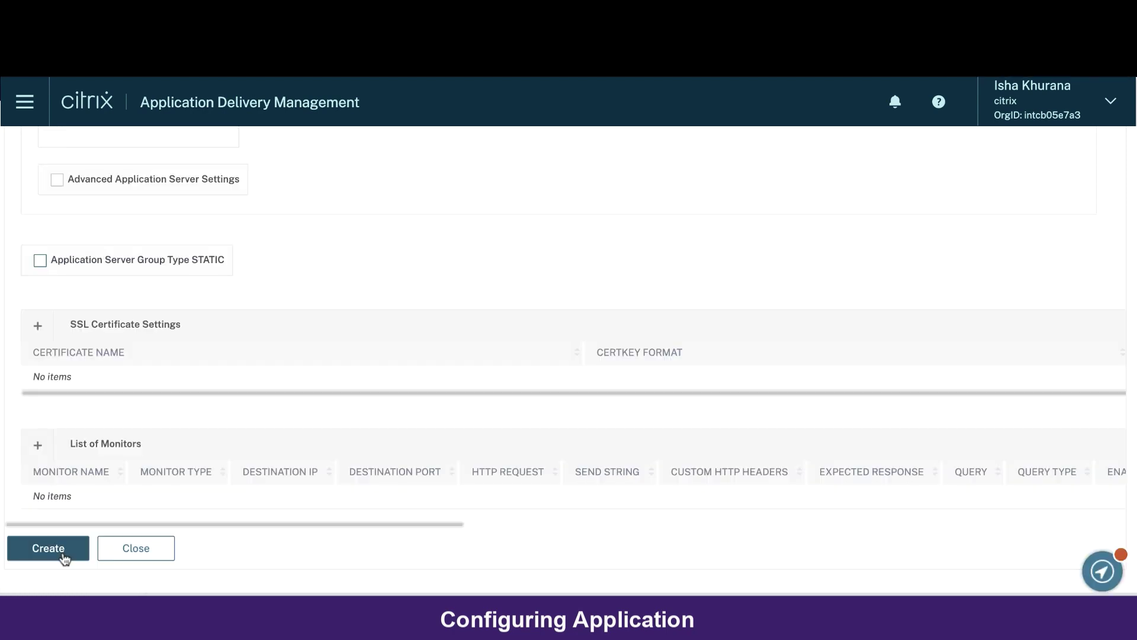
pyautogui.click(48, 548)
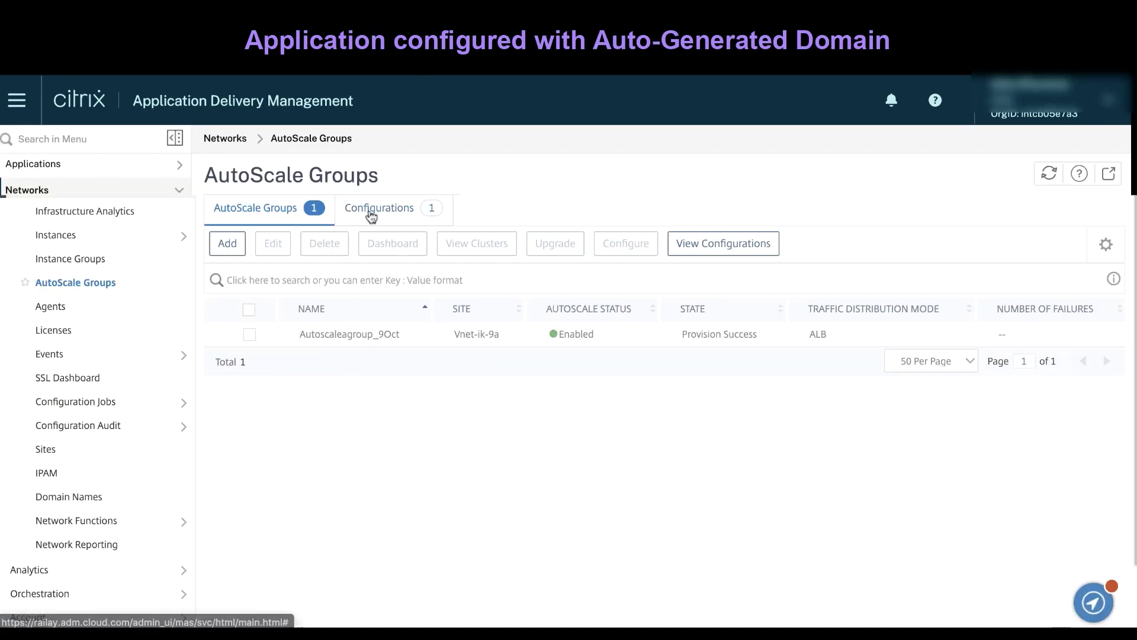
# Step: Close the completed Adding AutoScale Configuration report to return to the AutoScale Groups list
pyautogui.click(380, 206)
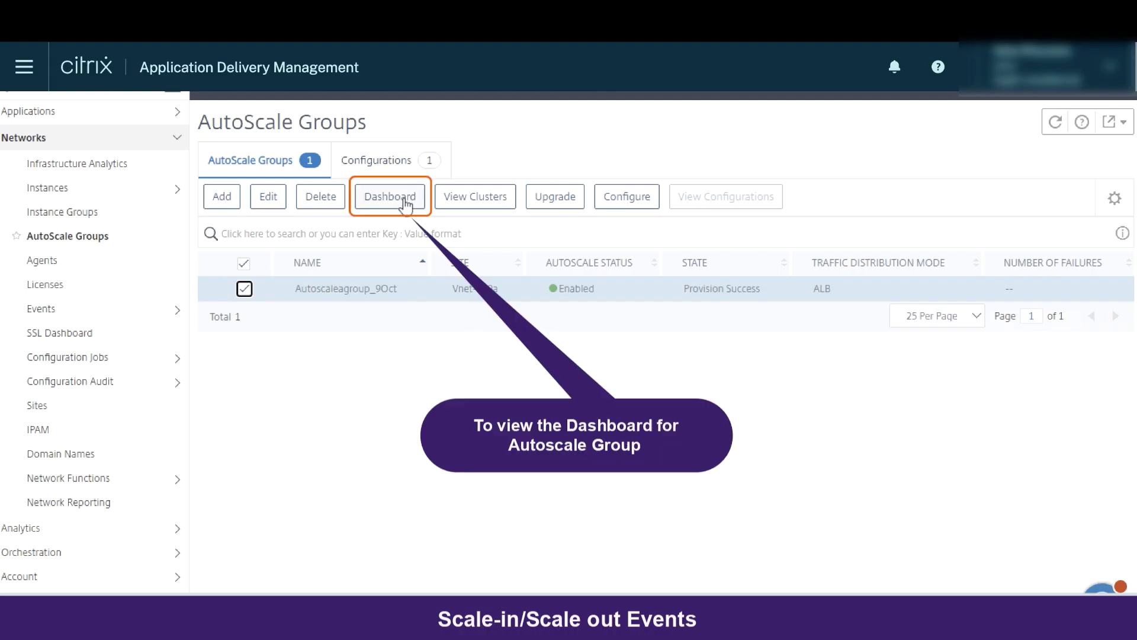
# Step: Open the Autoscalegroup_9Oct dashboard and show all 15 of its events
pyautogui.click(405, 202)
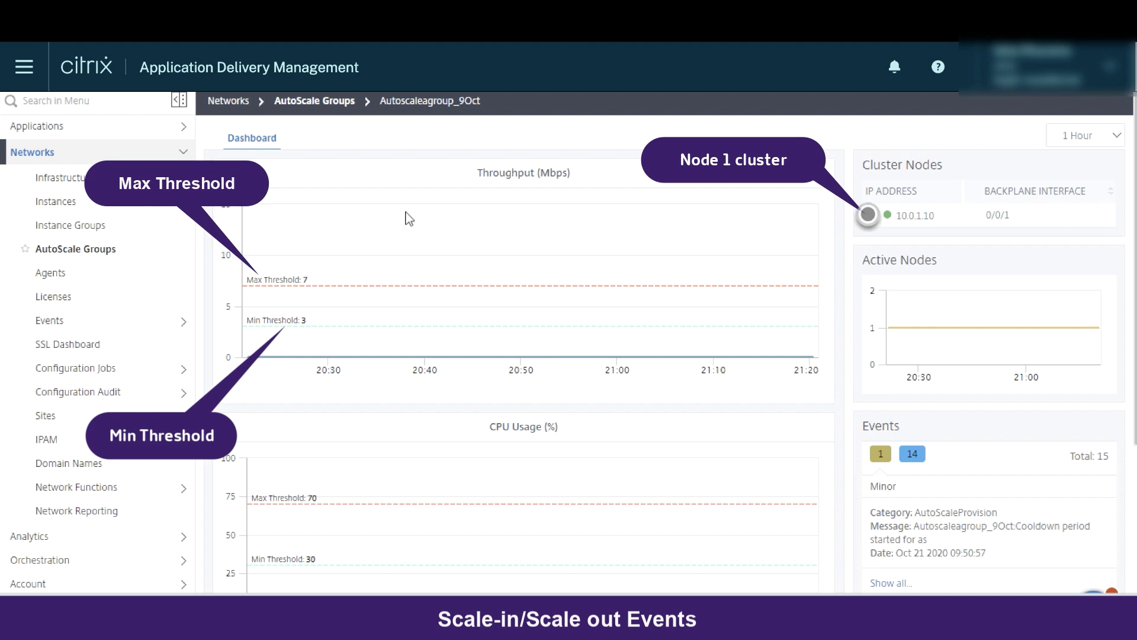
pyautogui.click(894, 584)
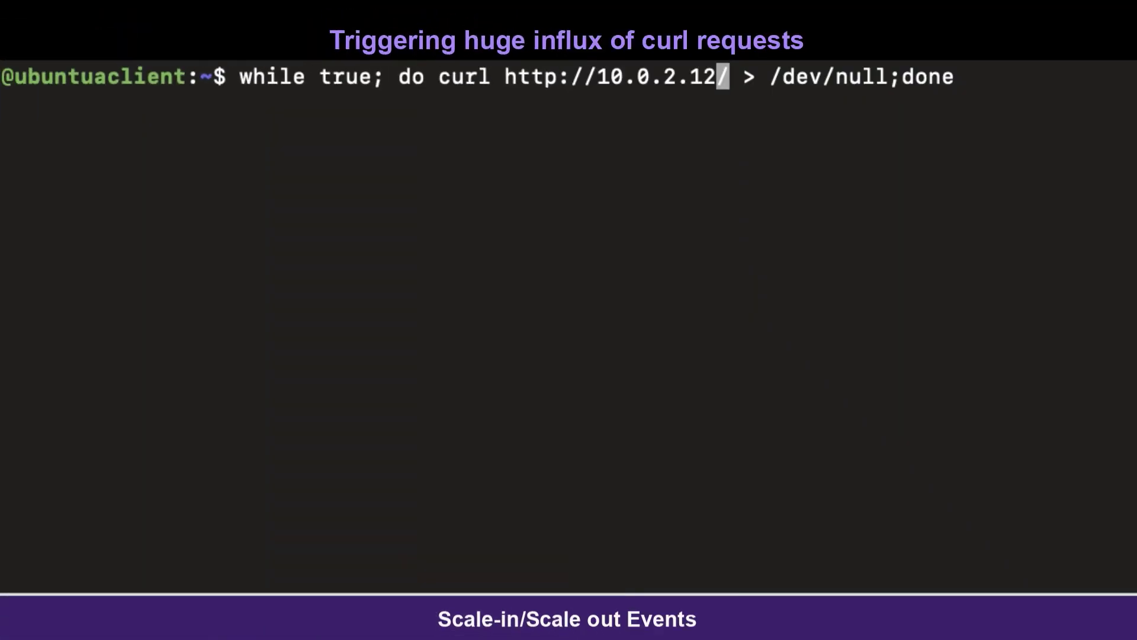
pyautogui.press('Return')
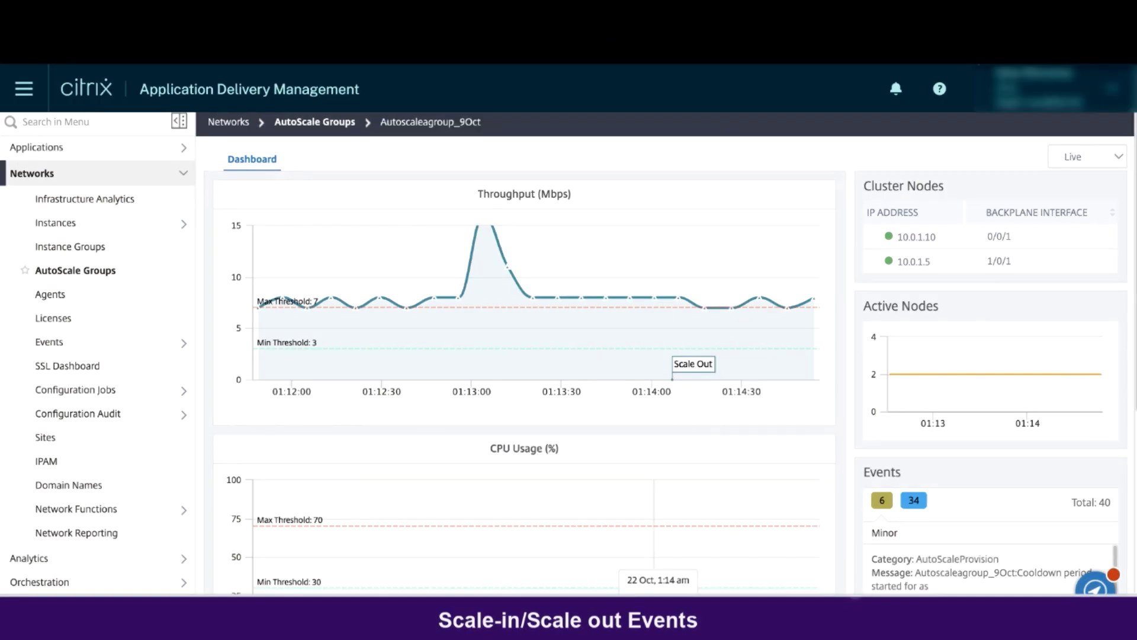
# Step: Review the scale-out and cooldown event messages, then check Active Nodes dropping from 2 to 1
pyautogui.click(917, 590)
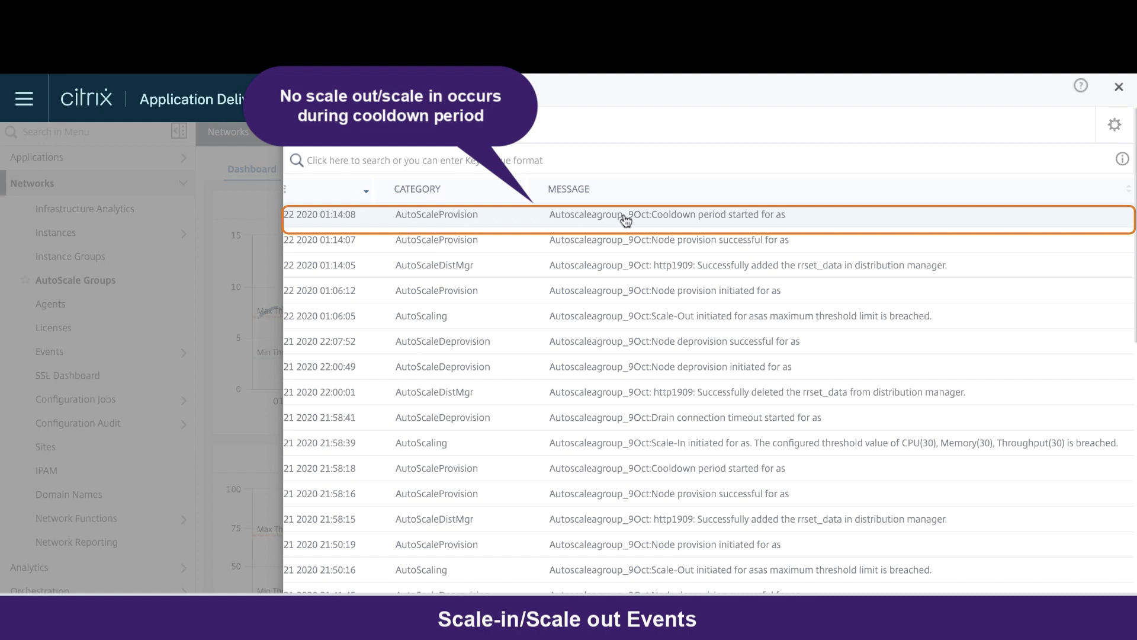
pyautogui.hscroll(-5, 626, 221)
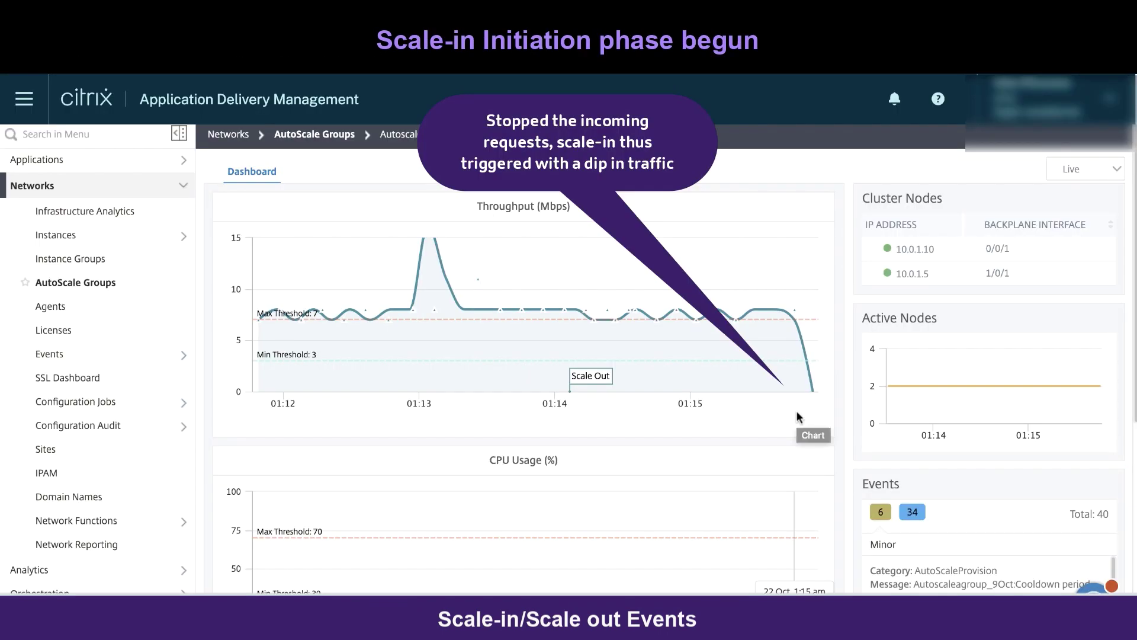
pyautogui.moveTo(796, 368)
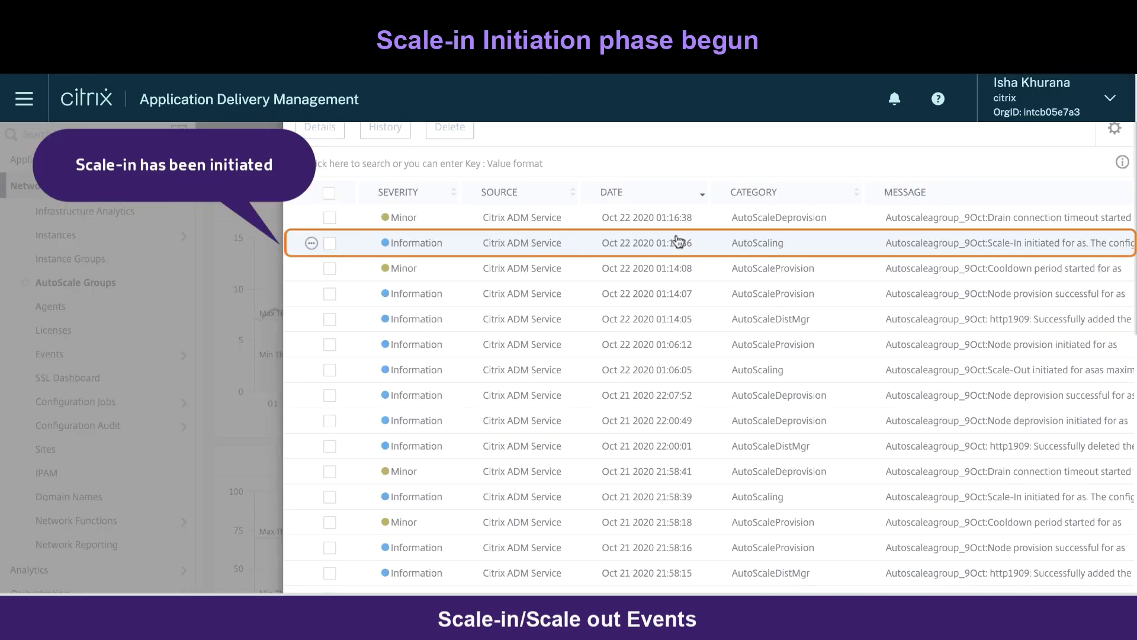
pyautogui.hscroll(5, 462, 244)
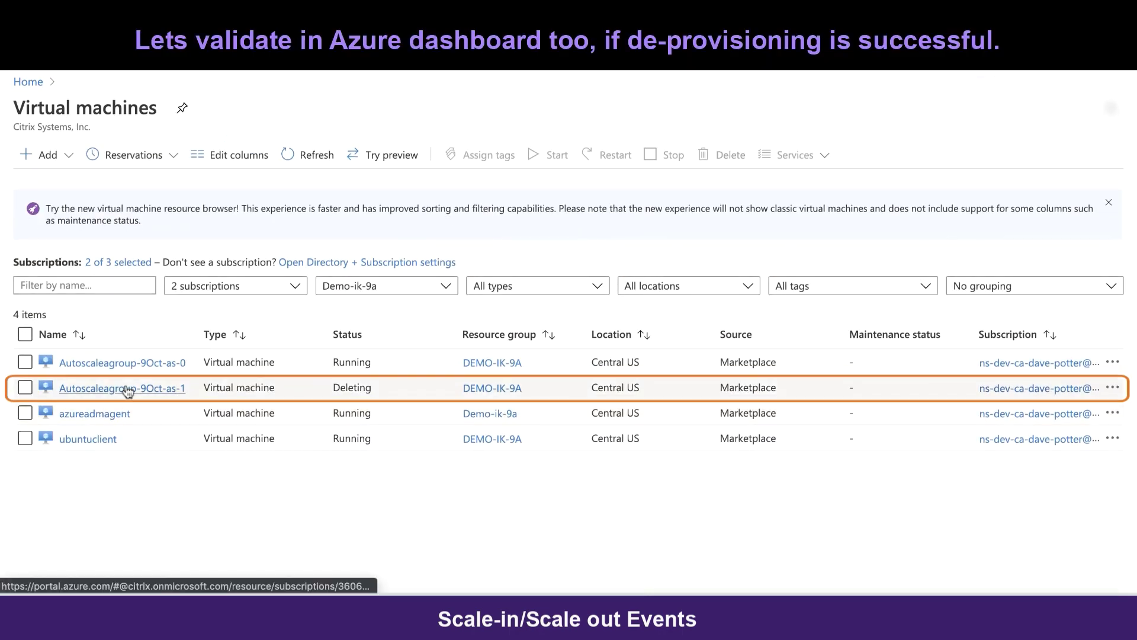
# Step: Select the Autoscalegroup-9Oct-as-1 virtual machine and confirm its status is Deleting
pyautogui.click(16, 391)
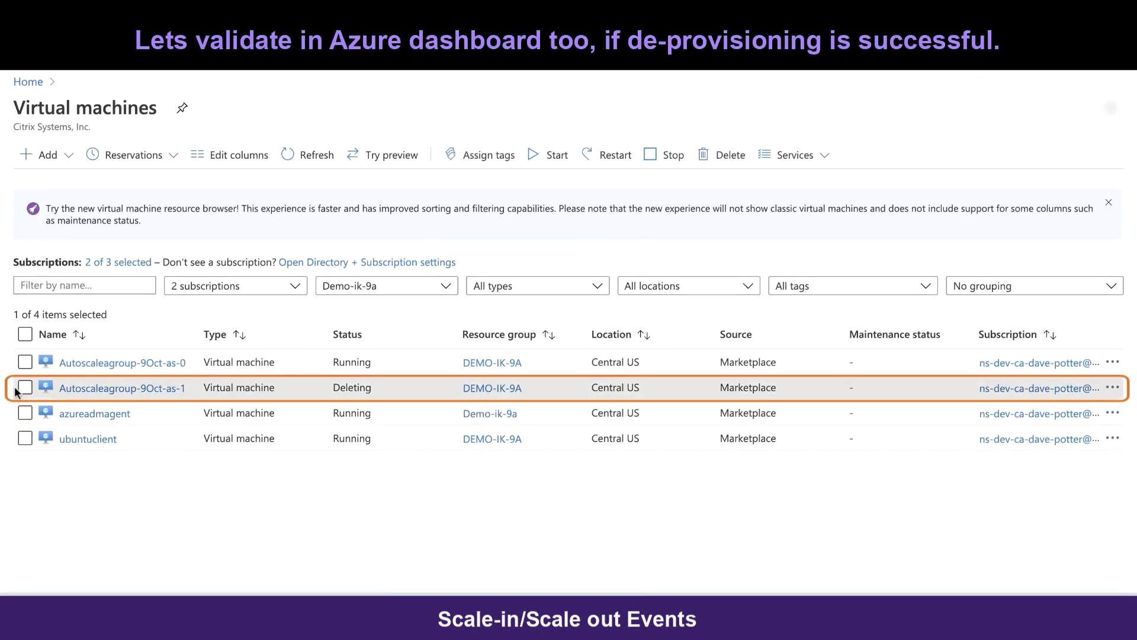